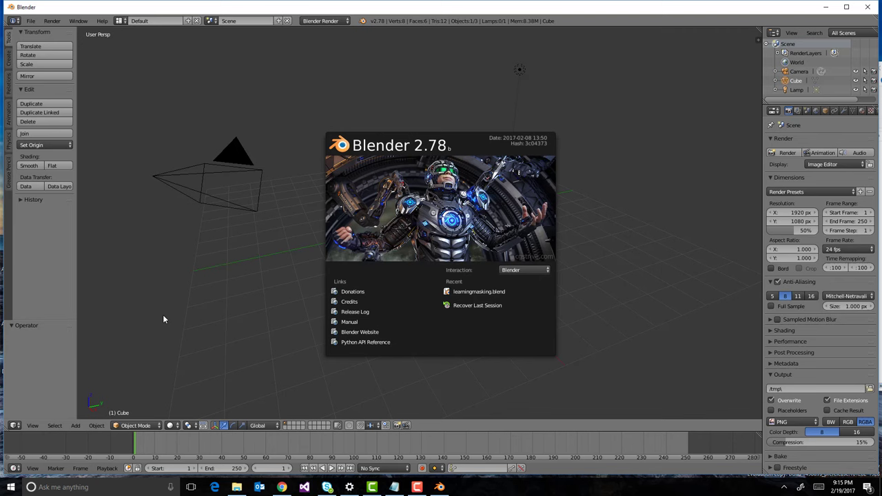
Open the recent file learningmasking.blend.
{"action": "left_click", "coordinate": [483, 292]}
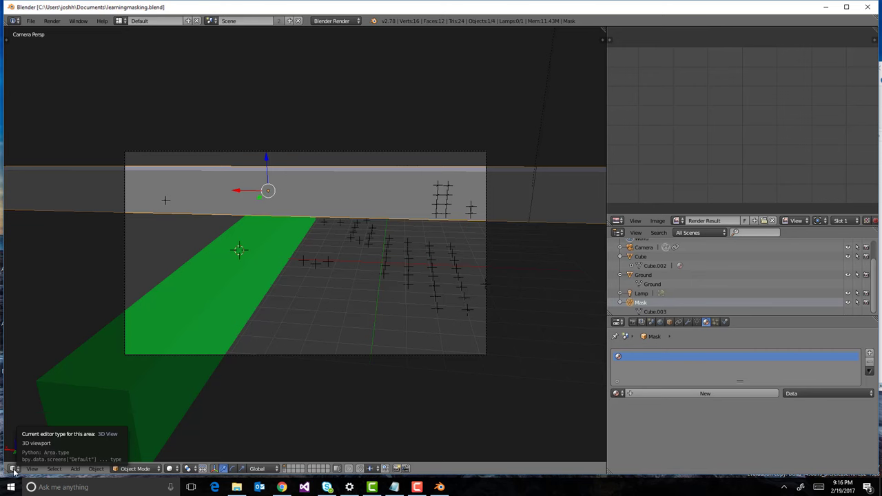
Switch the viewport to a left-side orthographic view.
{"action": "left_click", "coordinate": [13, 471]}
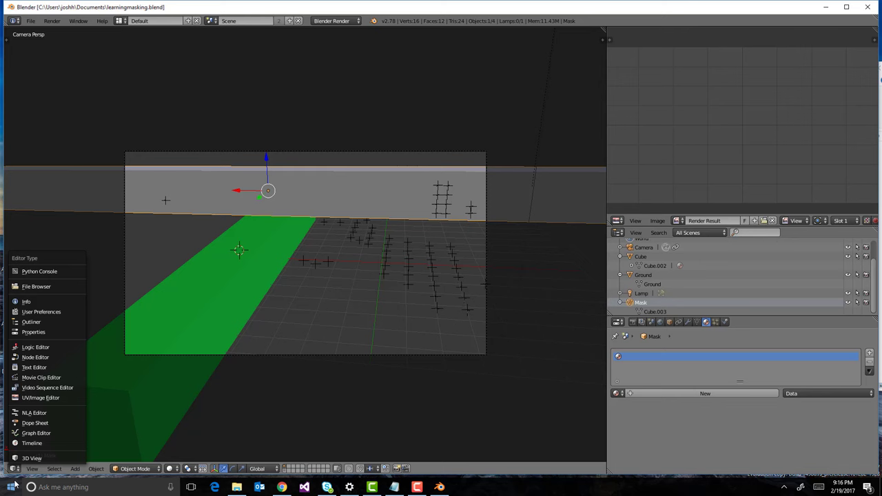
{"action": "left_click", "coordinate": [32, 469]}
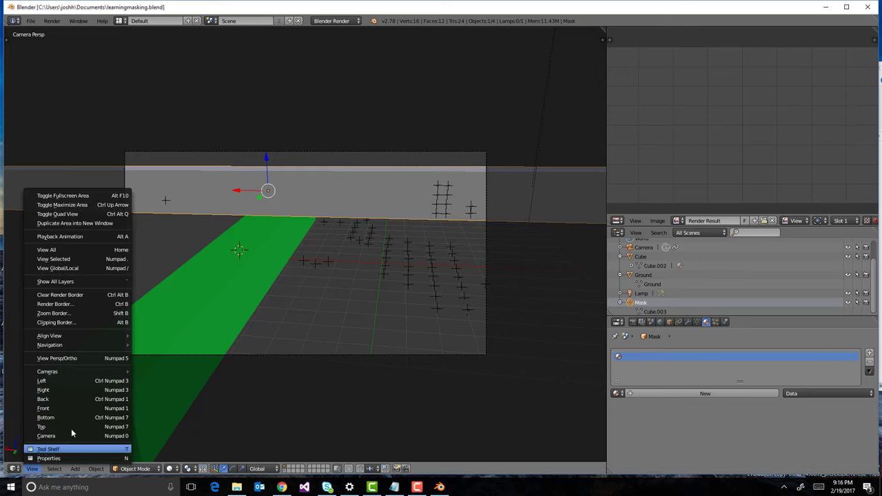
{"action": "left_click", "coordinate": [75, 383]}
{"action": "left_click", "coordinate": [35, 470]}
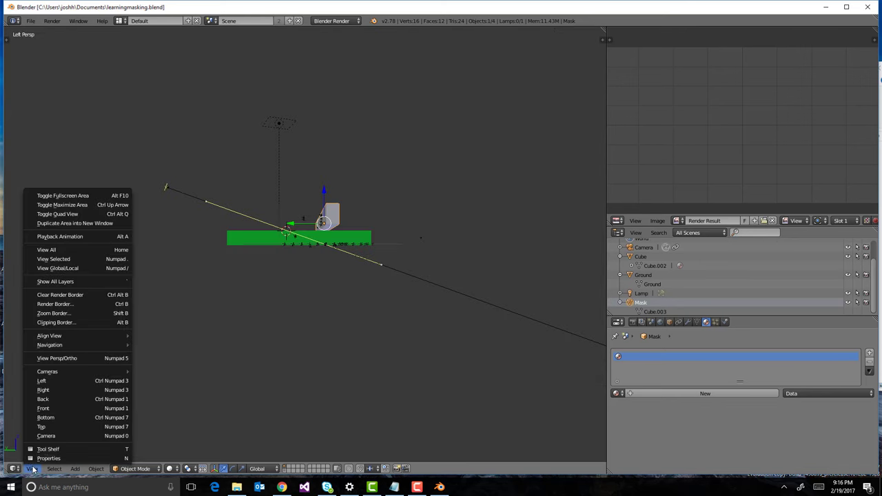
{"action": "left_click", "coordinate": [55, 358]}
{"action": "scroll", "coordinate": [318, 228], "scroll_direction": "up", "scroll_amount": 3}
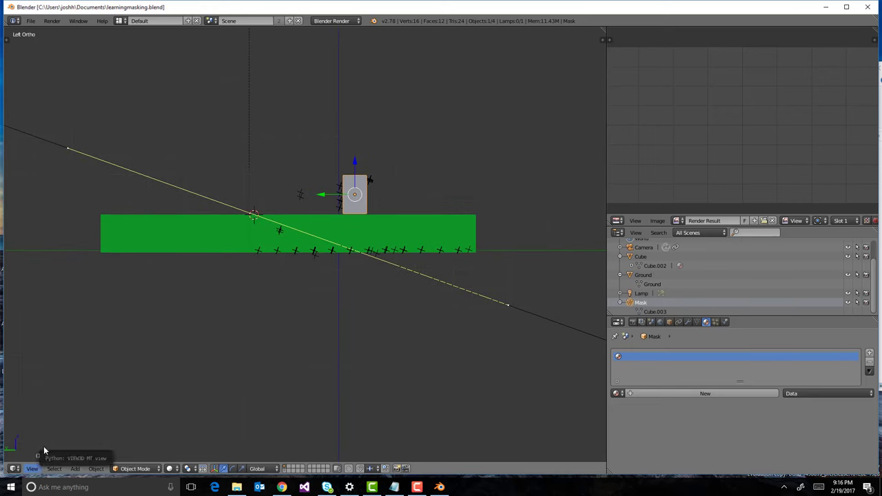
Select the green block and scale it thinner along Z to about 0.62.
{"action": "right_click", "coordinate": [235, 224]}
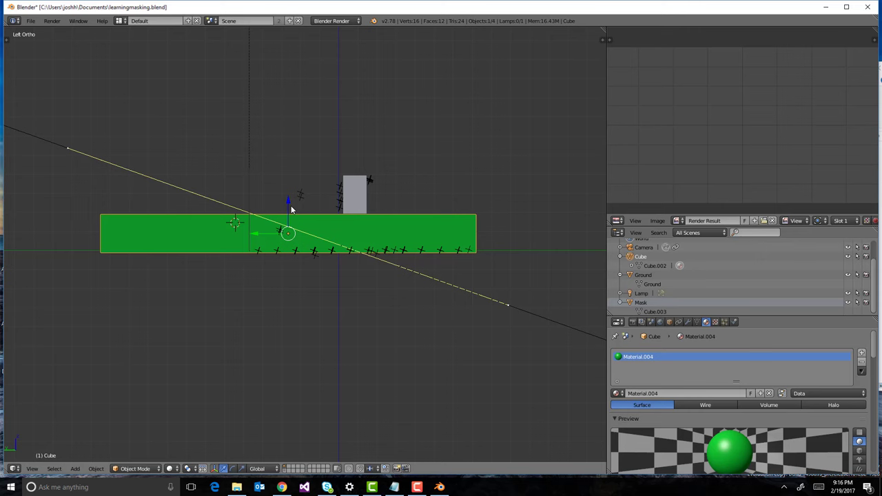
{"action": "left_click_drag", "start_coordinate": [290, 201], "coordinate": [288, 204]}
{"action": "left_click_drag", "start_coordinate": [288, 203], "coordinate": [290, 203]}
{"action": "key", "text": "s"}
{"action": "key", "text": "x"}
{"action": "key", "text": "Escape"}
{"action": "key", "text": "s"}
{"action": "key", "text": "y"}
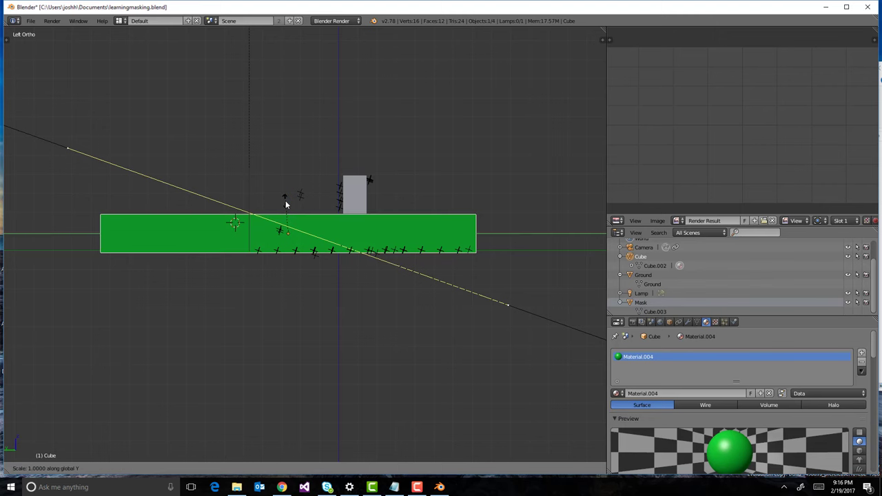
{"action": "key", "text": "z"}
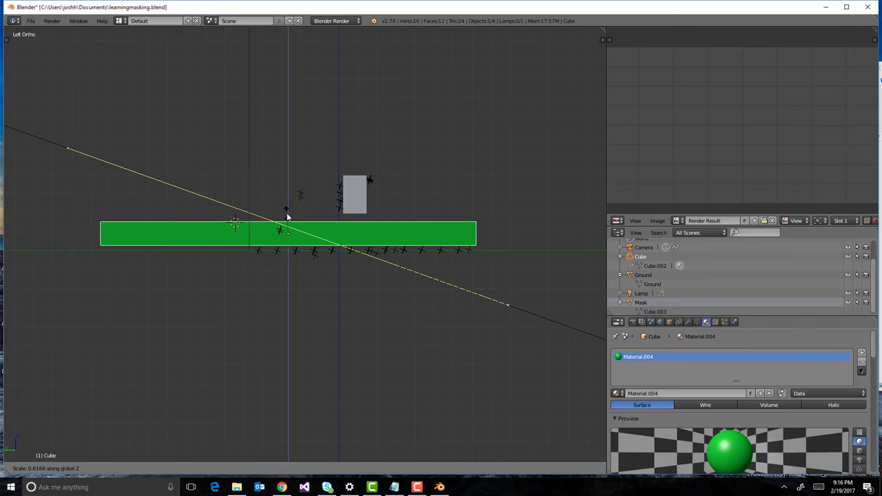
{"action": "left_click", "coordinate": [288, 212]}
Lower the green block along Z so it rests on the ground markers.
{"action": "key", "text": "g"}
{"action": "key", "text": "z"}
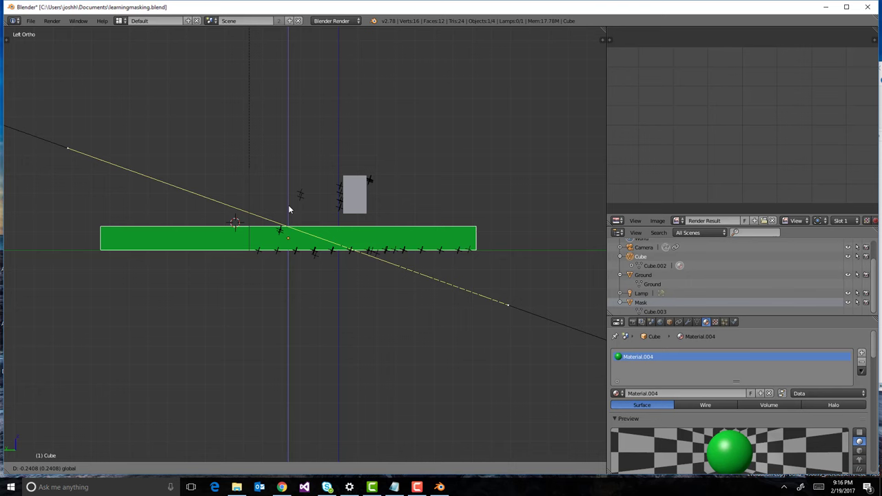
{"action": "left_click", "coordinate": [290, 210]}
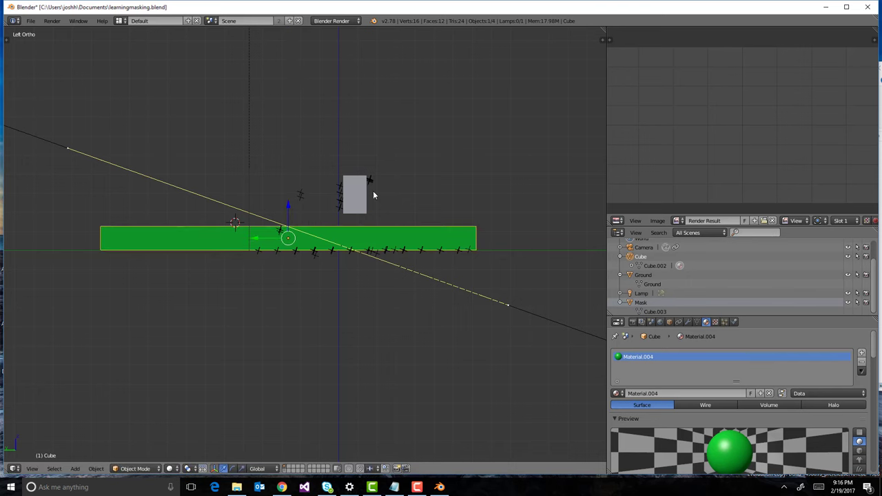
Turn the main area into a Movie Clip Editor and widen it to the right.
{"action": "left_click", "coordinate": [13, 469]}
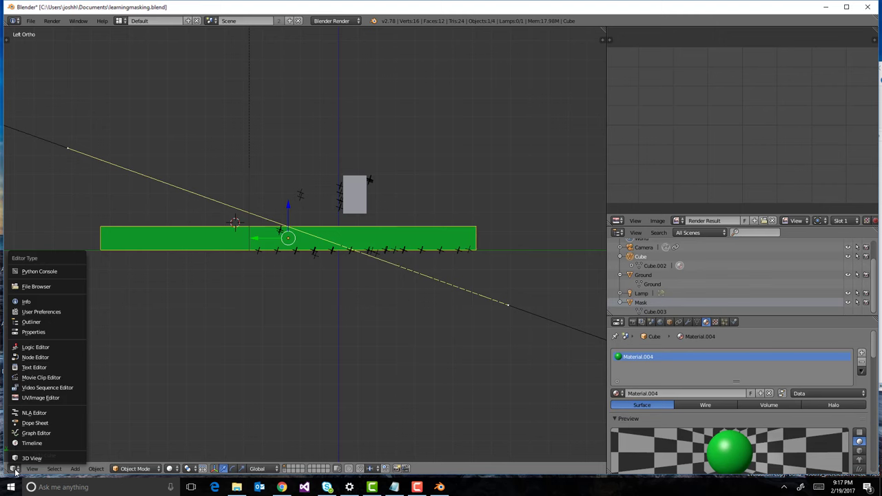
{"action": "left_click", "coordinate": [14, 470]}
{"action": "left_click", "coordinate": [62, 376]}
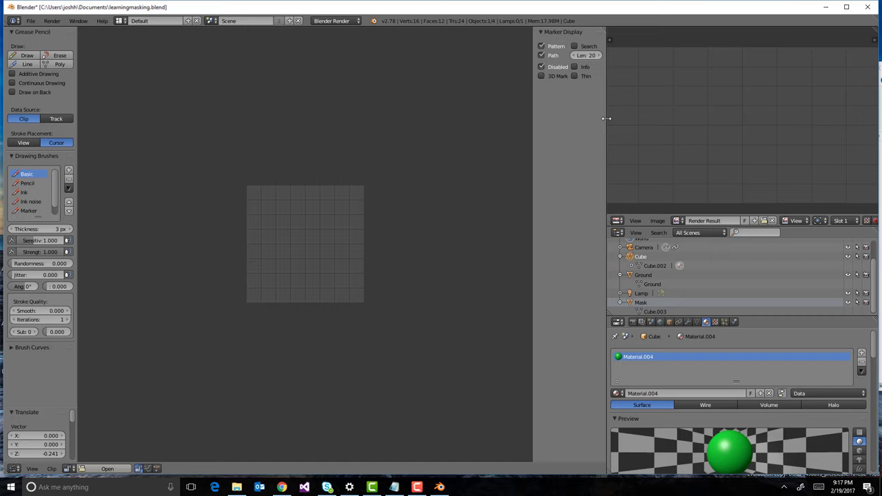
{"action": "left_click_drag", "start_coordinate": [606, 121], "coordinate": [693, 119]}
{"action": "left_click", "coordinate": [110, 469]}
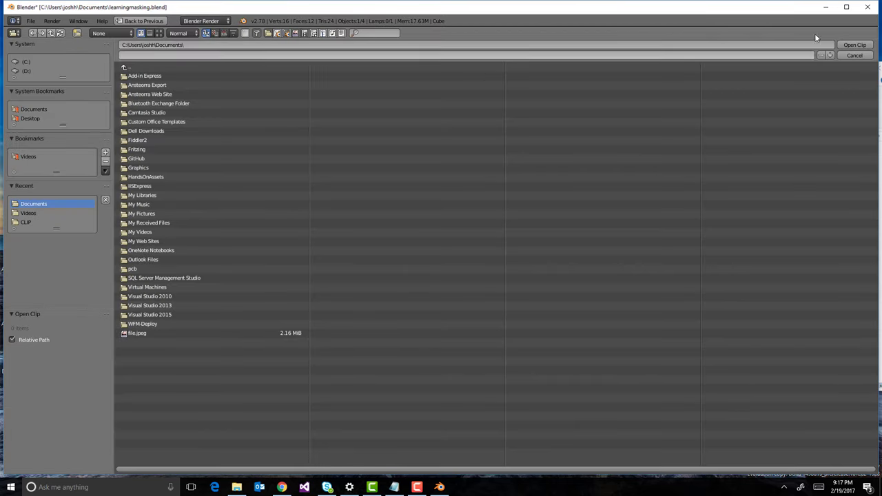
{"action": "left_click", "coordinate": [854, 55]}
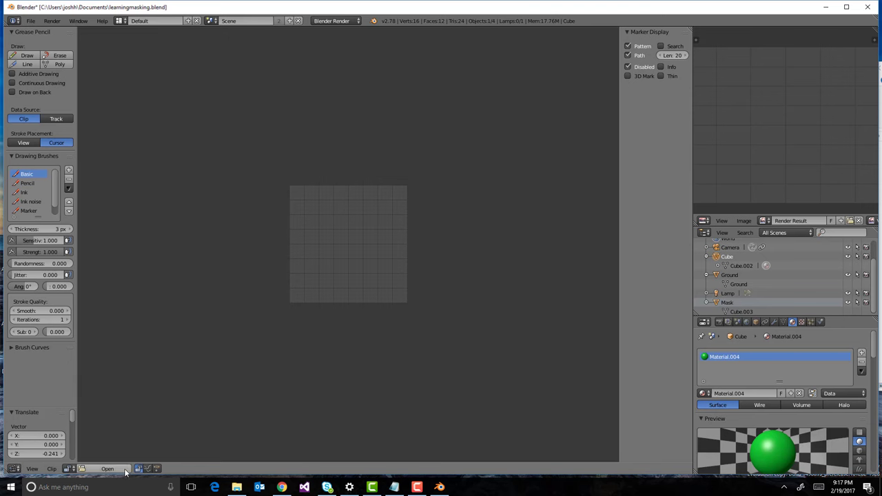
Load the existing C0030.MP4 clip into the Movie Clip Editor.
{"action": "left_click", "coordinate": [14, 469]}
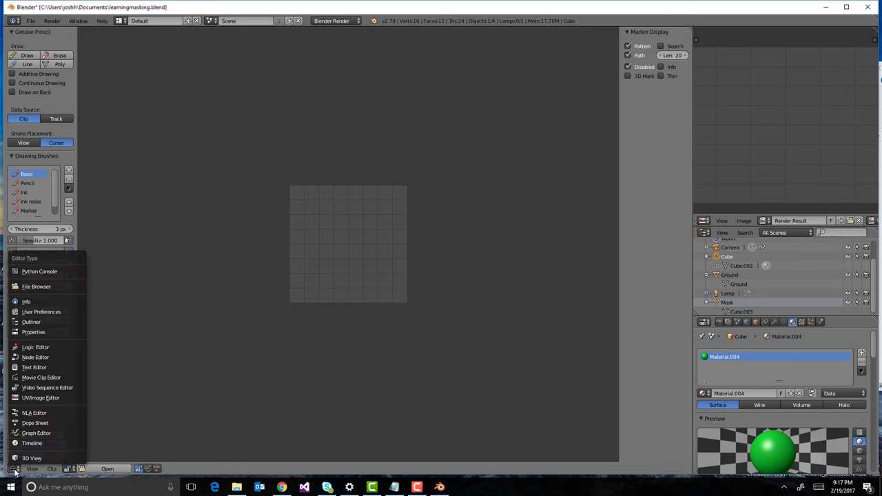
{"action": "left_click", "coordinate": [55, 378]}
{"action": "left_click", "coordinate": [69, 469]}
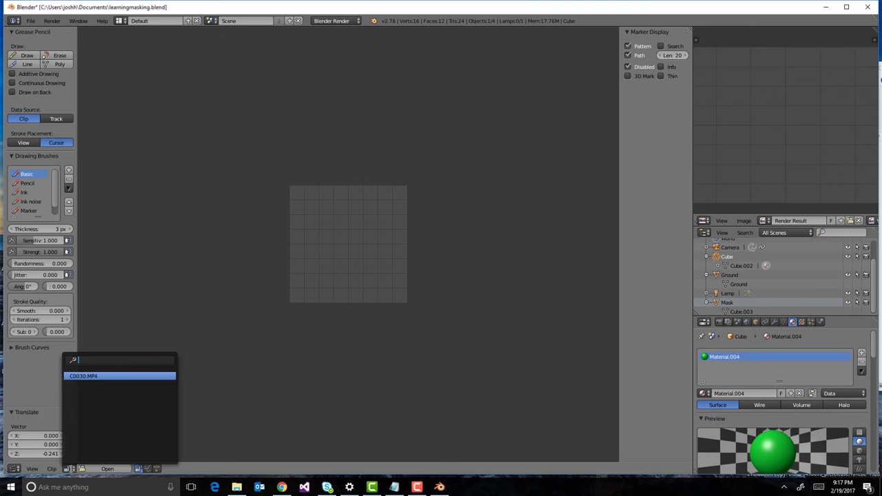
{"action": "left_click", "coordinate": [69, 469]}
{"action": "left_click", "coordinate": [68, 471]}
{"action": "left_click", "coordinate": [68, 470]}
{"action": "left_click", "coordinate": [91, 373]}
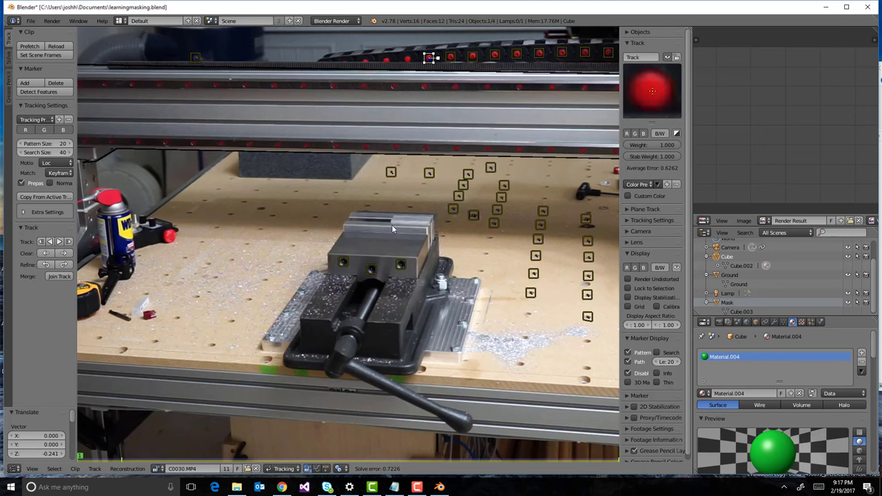
{"action": "scroll", "coordinate": [460, 193], "scroll_direction": "down", "scroll_amount": 3}
{"action": "scroll", "coordinate": [463, 192], "scroll_direction": "up", "scroll_amount": 1}
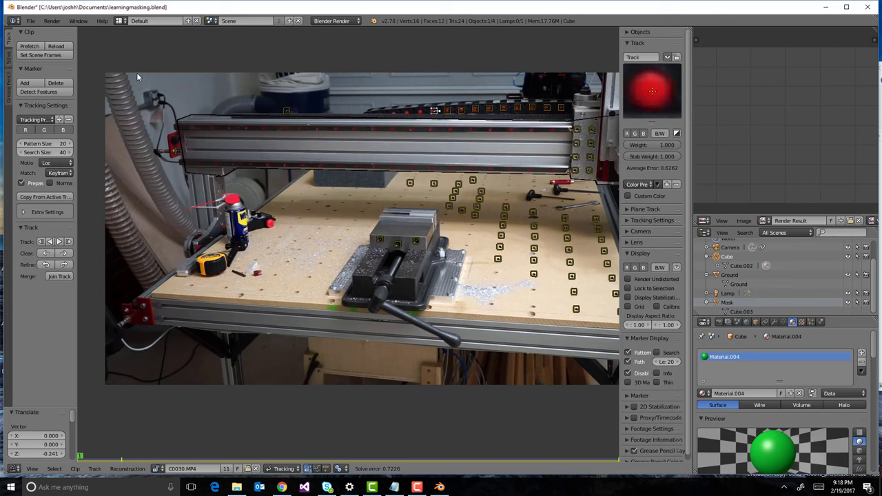
{"action": "scroll", "coordinate": [544, 258], "scroll_direction": "up", "scroll_amount": 8}
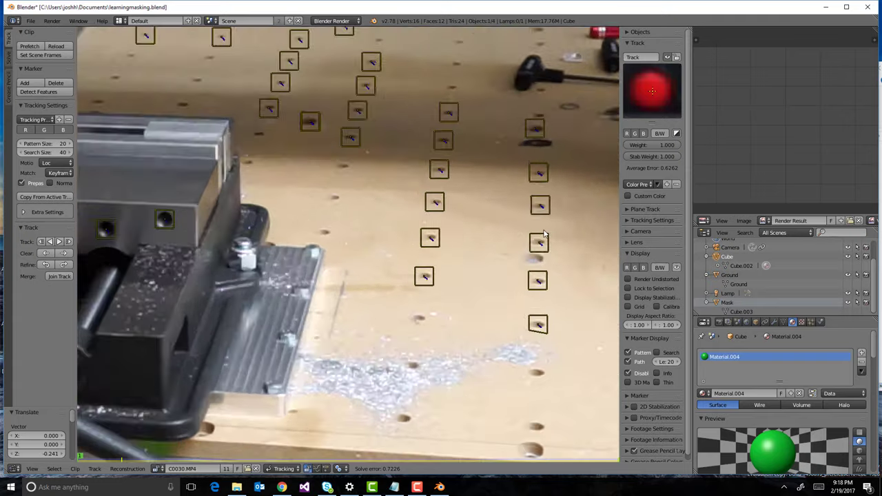
{"action": "scroll", "coordinate": [545, 258], "scroll_direction": "down", "scroll_amount": 4}
{"action": "scroll", "coordinate": [252, 223], "scroll_direction": "up", "scroll_amount": 8}
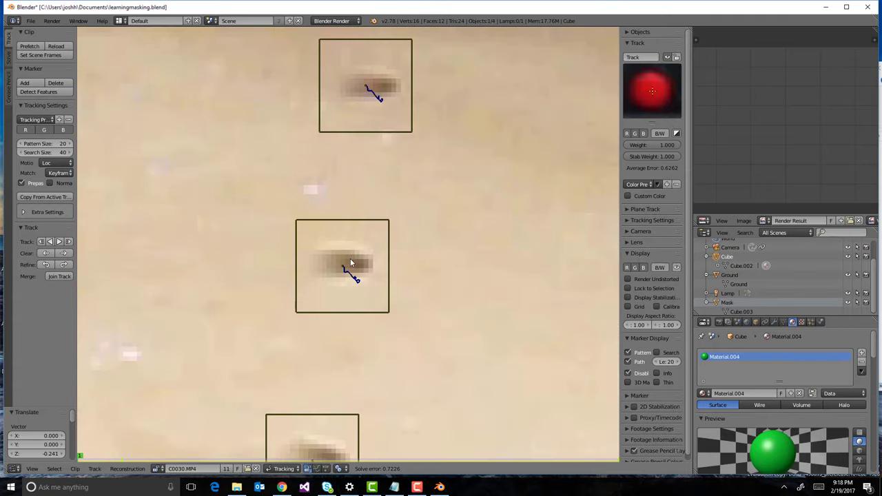
{"action": "scroll", "coordinate": [344, 227], "scroll_direction": "down", "scroll_amount": 10}
{"action": "scroll", "coordinate": [320, 178], "scroll_direction": "up", "scroll_amount": 2}
{"action": "scroll", "coordinate": [324, 181], "scroll_direction": "down", "scroll_amount": 1}
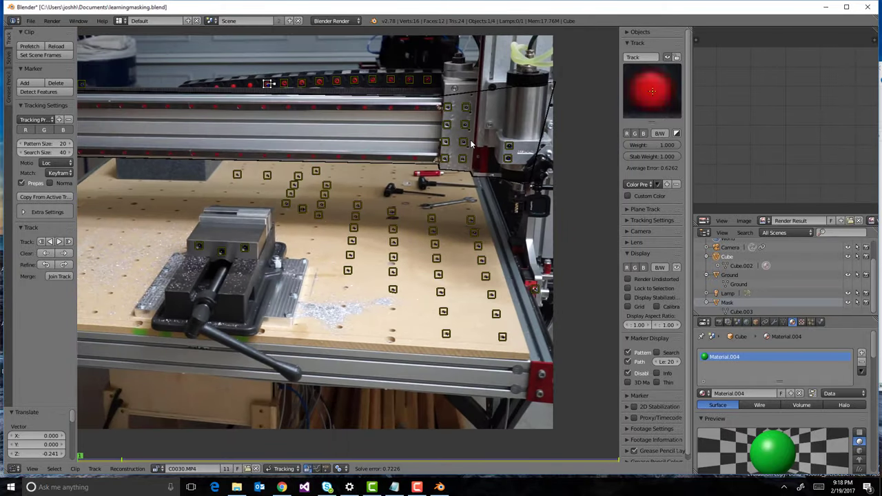
{"action": "scroll", "coordinate": [400, 125], "scroll_direction": "up", "scroll_amount": 2}
{"action": "scroll", "coordinate": [400, 125], "scroll_direction": "down", "scroll_amount": 4}
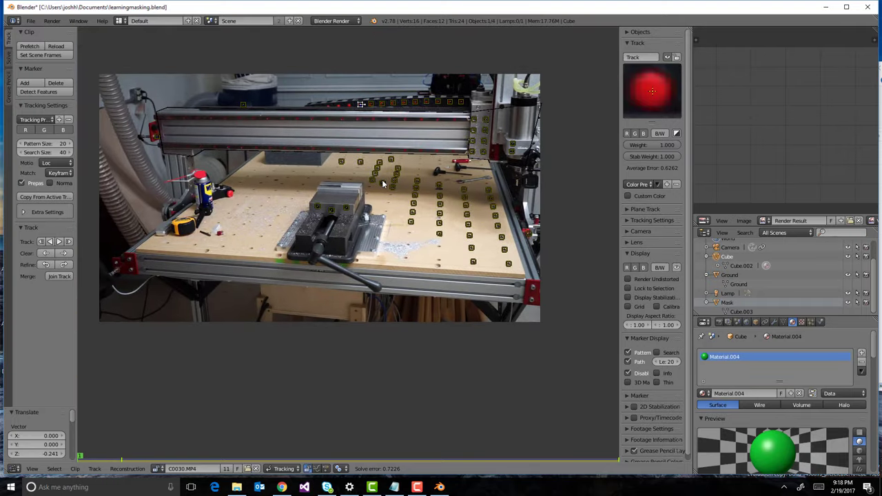
{"action": "scroll", "coordinate": [409, 182], "scroll_direction": "up", "scroll_amount": 2}
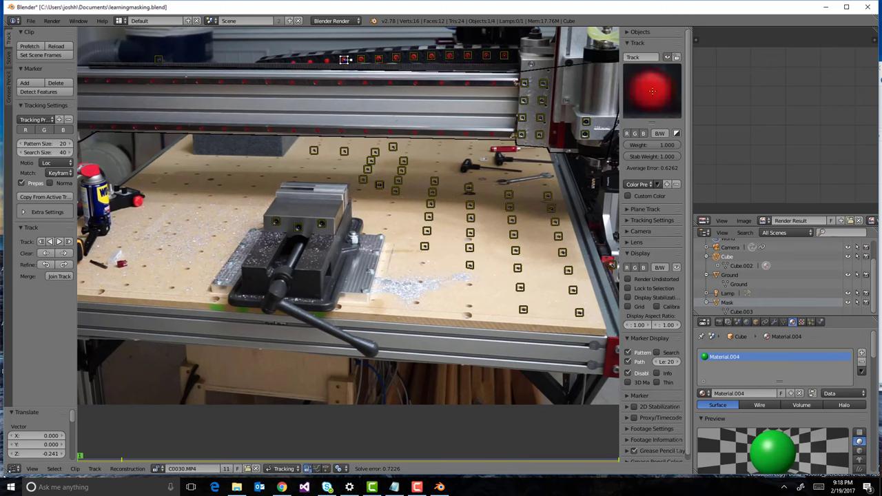
Split the clip editor and make the lower area a Timeline.
{"action": "left_click_drag", "start_coordinate": [5, 472], "coordinate": [29, 347]}
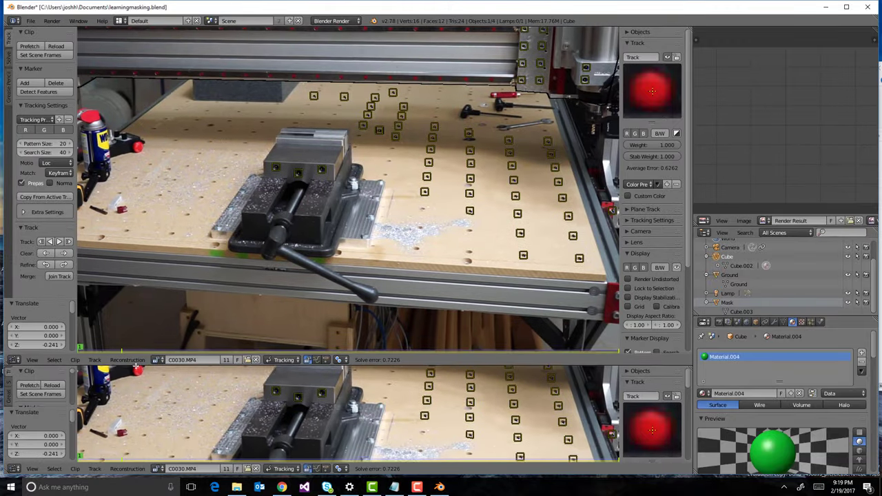
{"action": "left_click", "coordinate": [13, 471]}
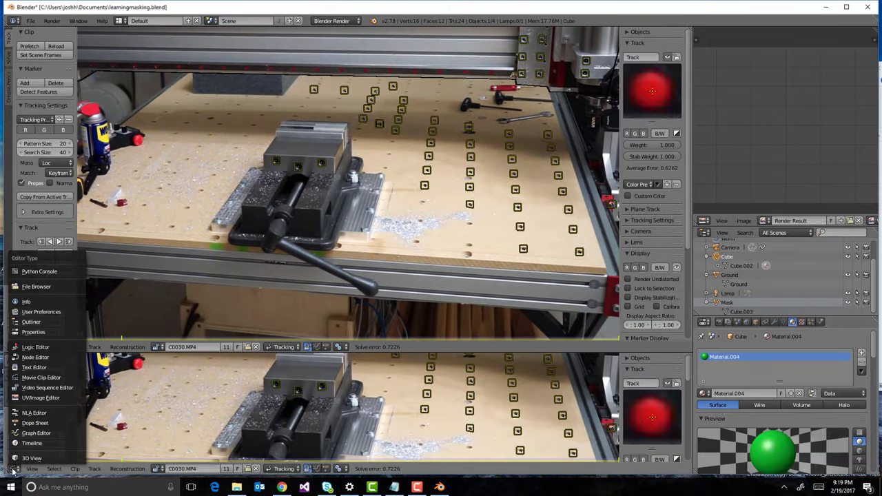
{"action": "left_click", "coordinate": [42, 443]}
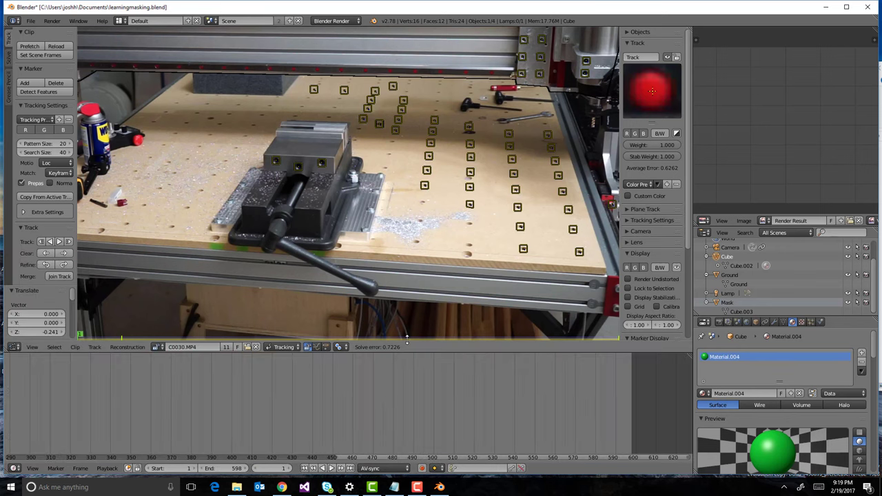
{"action": "left_click_drag", "start_coordinate": [406, 338], "coordinate": [410, 358]}
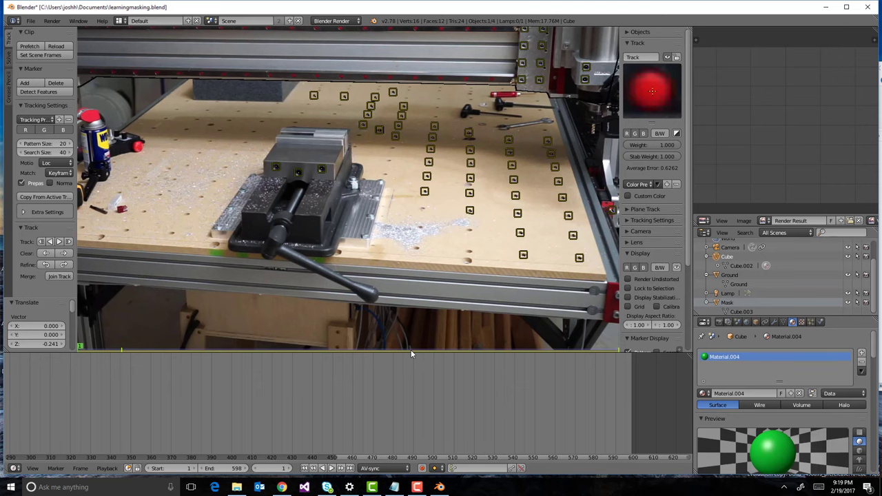
Make the footage view taller and scroll the timeline back to frame 0.
{"action": "key", "text": "alt+a"}
{"action": "key", "text": "Escape"}
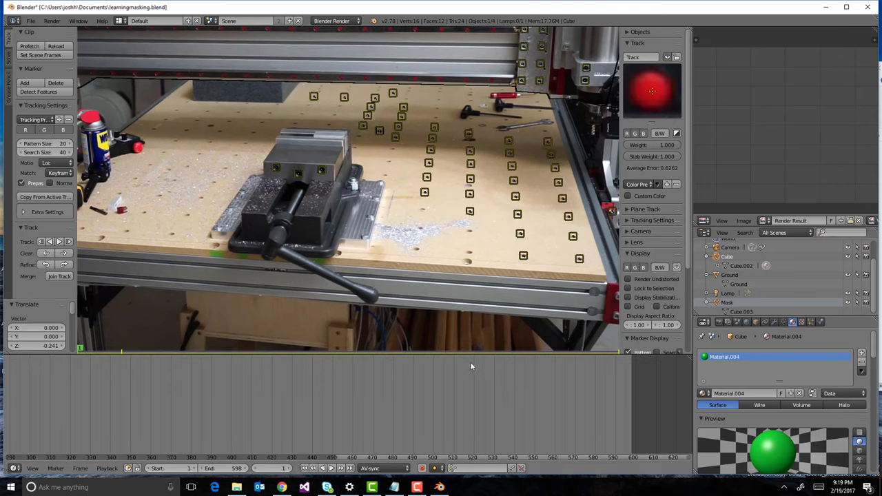
{"action": "left_click", "coordinate": [682, 350]}
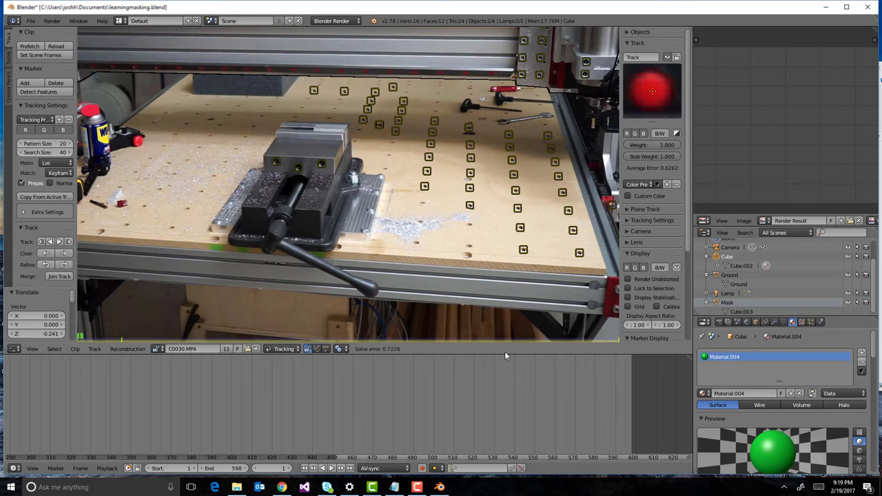
{"action": "left_click_drag", "start_coordinate": [505, 355], "coordinate": [506, 378]}
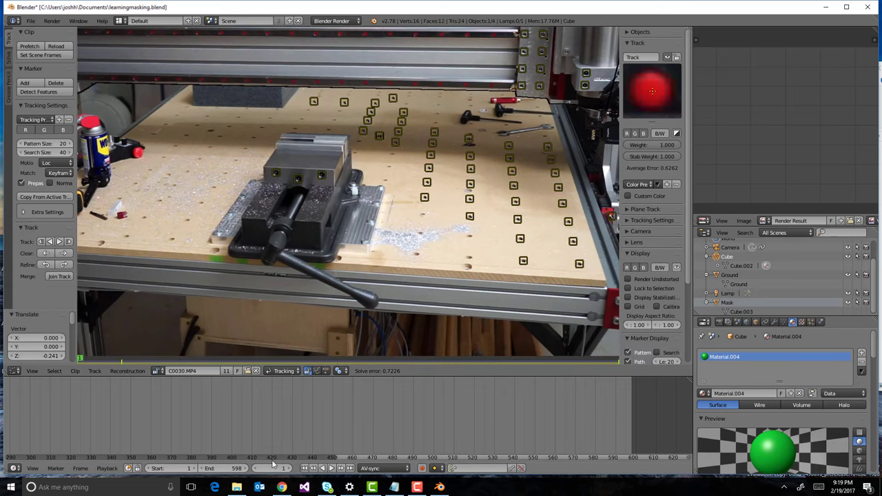
{"action": "scroll", "coordinate": [289, 463], "scroll_direction": "left", "scroll_amount": 8, "text": "ctrl"}
{"action": "scroll", "coordinate": [377, 460], "scroll_direction": "left", "scroll_amount": 3, "text": "ctrl"}
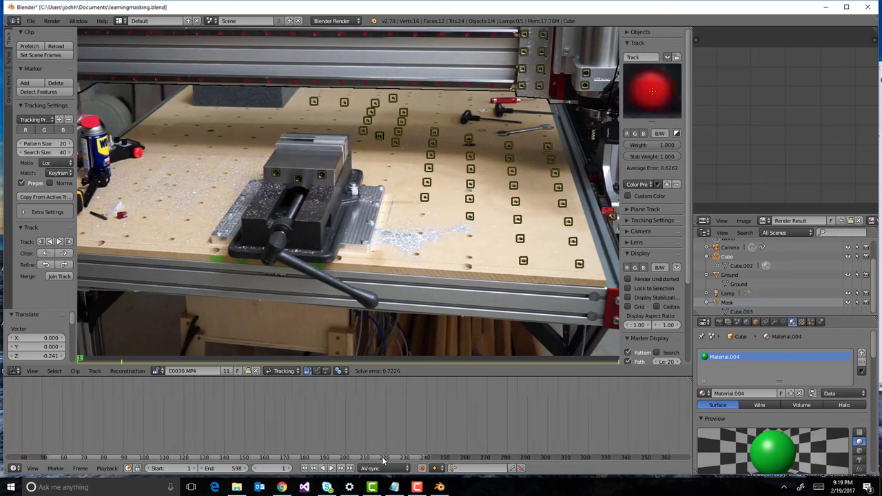
Play the tracked footage, stop it, and scrub forward to frame 223.
{"action": "key", "text": "alt+a"}
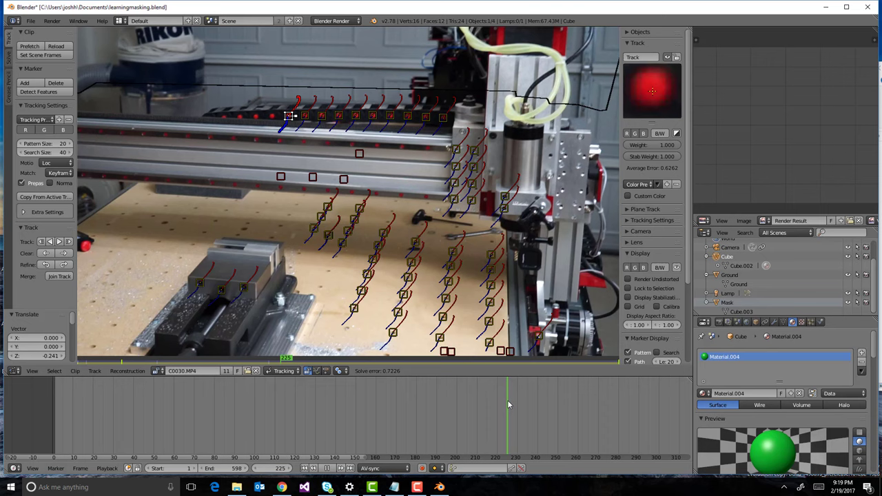
{"action": "key", "text": "alt+a"}
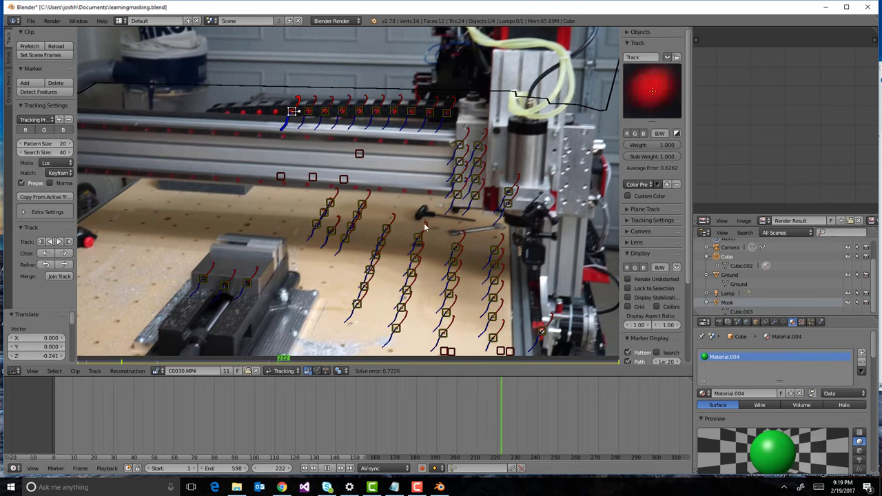
{"action": "key", "text": "Down"}
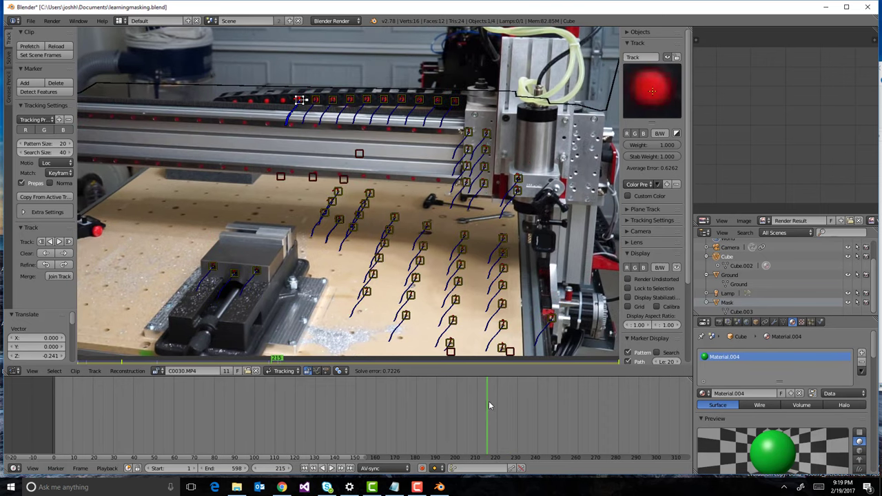
{"action": "left_click_drag", "start_coordinate": [488, 401], "coordinate": [505, 402]}
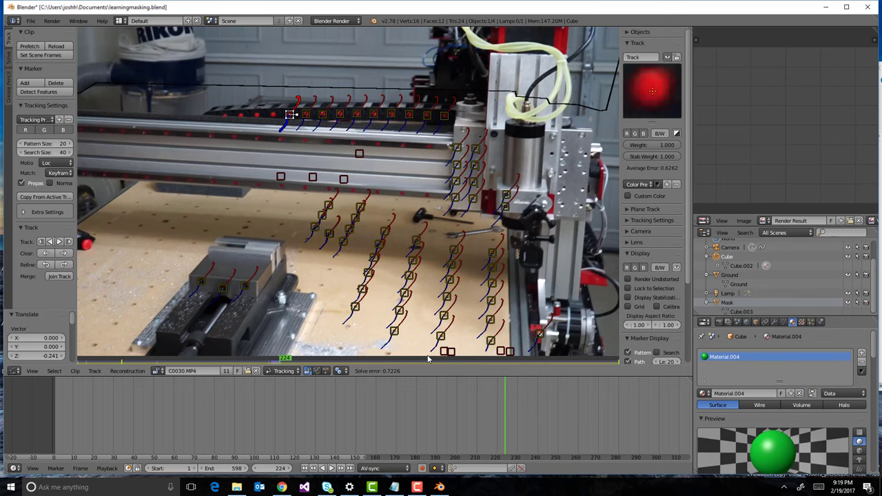
{"action": "scroll", "coordinate": [445, 354], "scroll_direction": "up", "scroll_amount": 5}
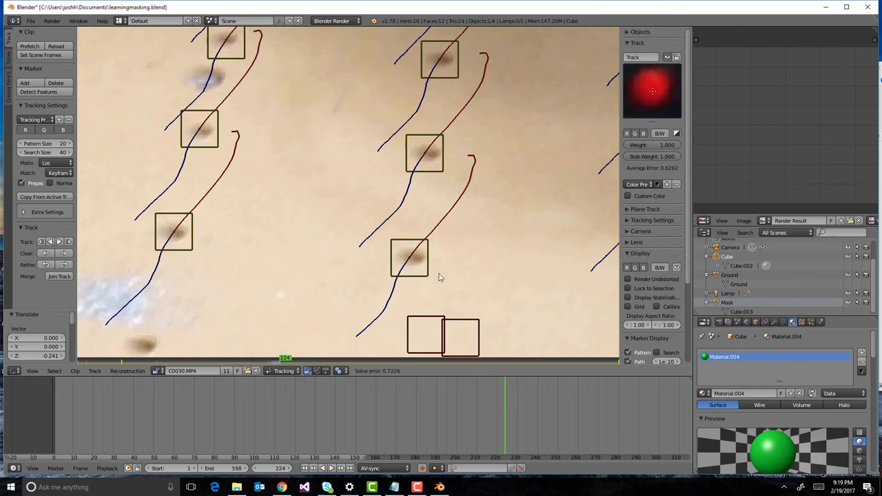
{"action": "scroll", "coordinate": [465, 301], "scroll_direction": "down", "scroll_amount": 5}
{"action": "scroll", "coordinate": [465, 301], "scroll_direction": "down", "scroll_amount": 5}
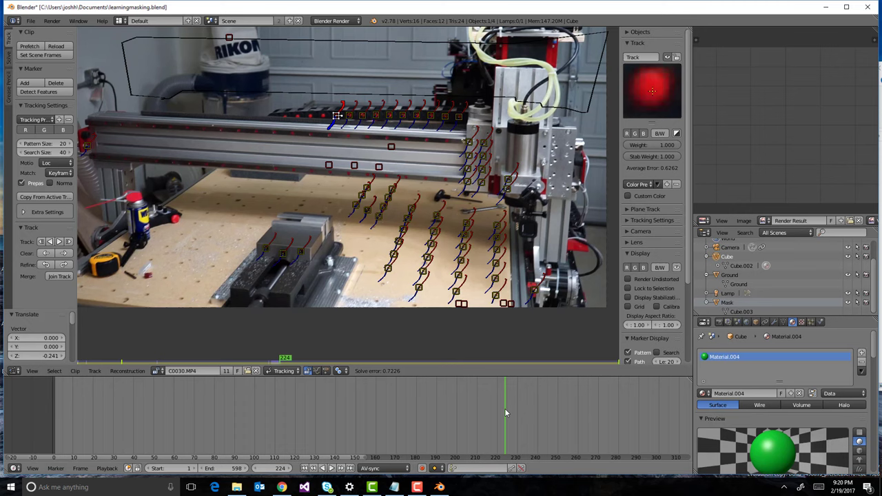
Play the footage again, step back two frames, and jump to frame 233.
{"action": "key", "text": "alt+a"}
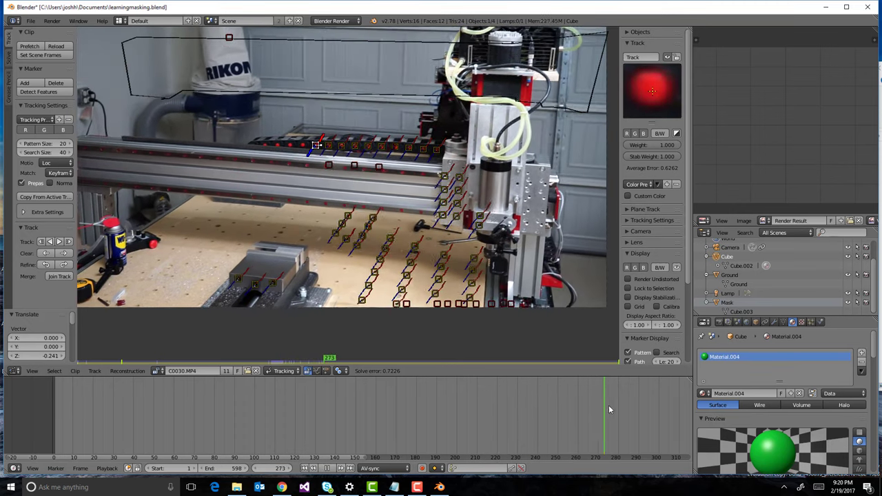
{"action": "key", "text": "Left"}
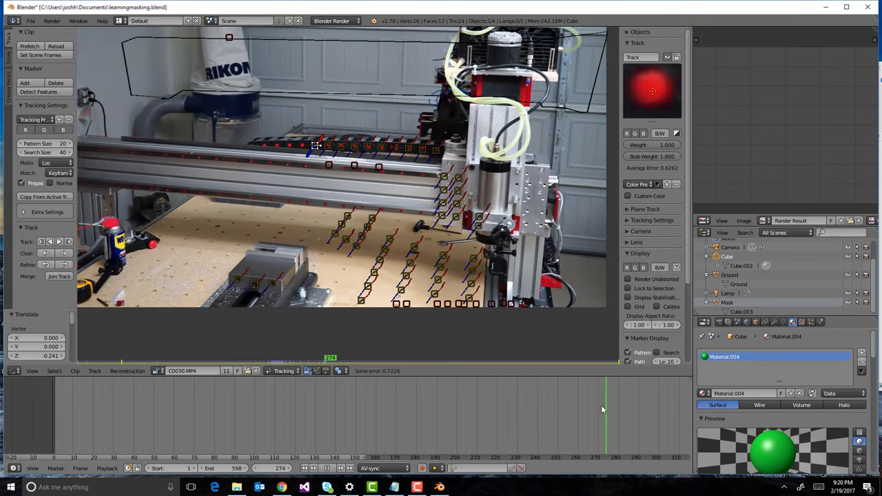
{"action": "key", "text": "Left"}
{"action": "left_click", "coordinate": [524, 421]}
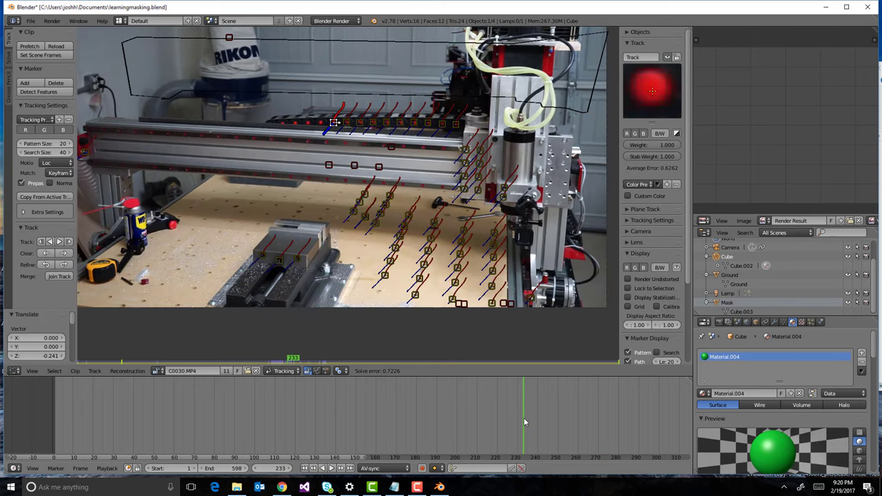
{"action": "key", "text": "alt+a"}
{"action": "key", "text": "alt+a"}
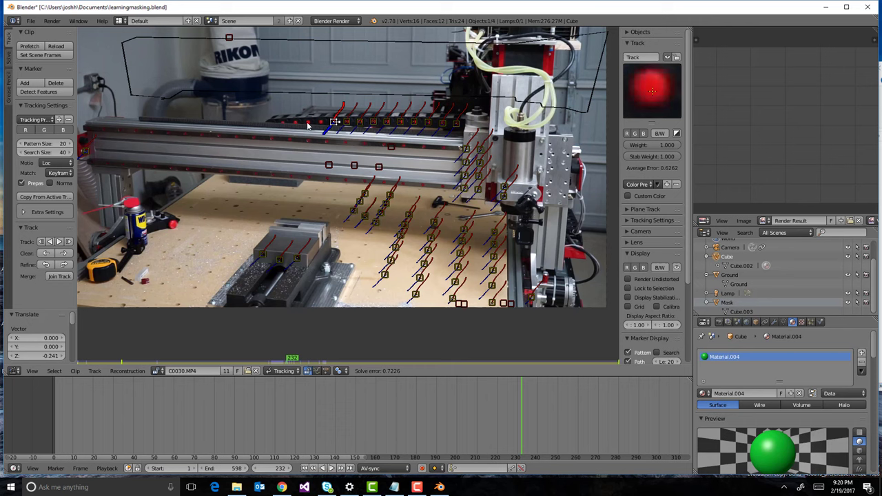
Show the Solve tools and expand the tracking camera's Camera and Lens settings (42 mm focal length).
{"action": "left_click", "coordinate": [8, 61]}
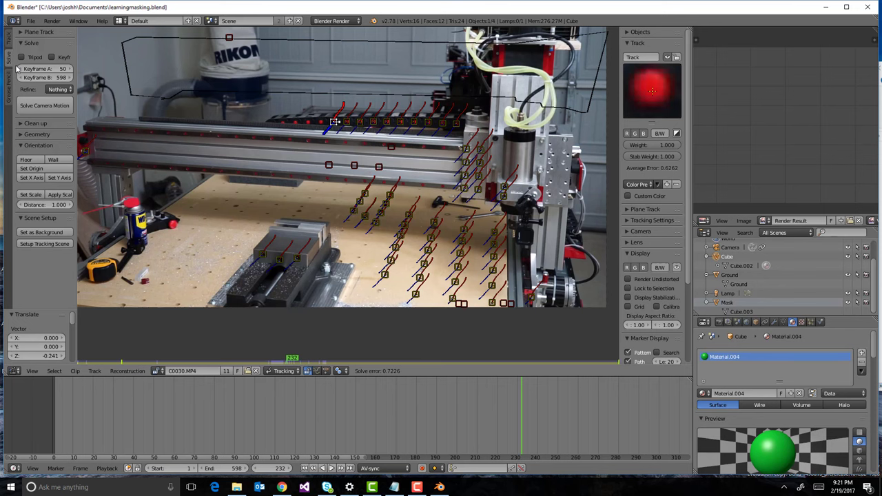
{"action": "left_click", "coordinate": [627, 234]}
{"action": "left_click_drag", "start_coordinate": [619, 234], "coordinate": [558, 228]}
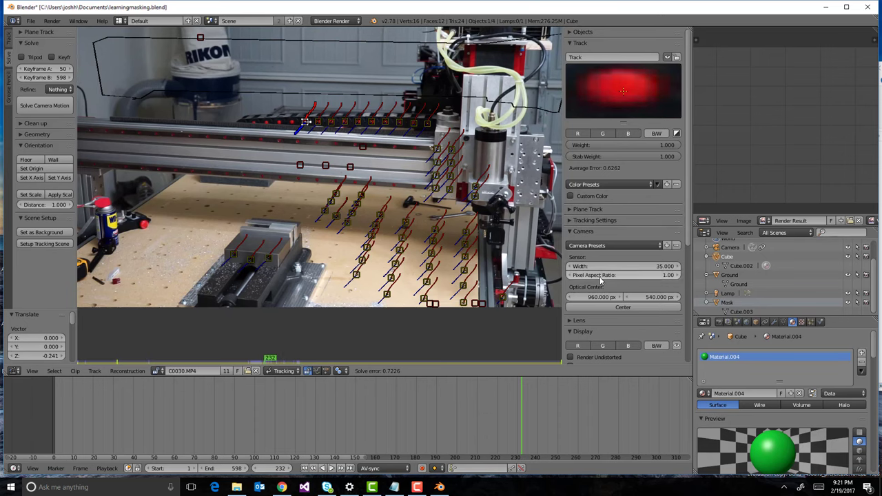
{"action": "scroll", "coordinate": [640, 282], "scroll_direction": "down", "scroll_amount": 4}
{"action": "left_click", "coordinate": [646, 250]}
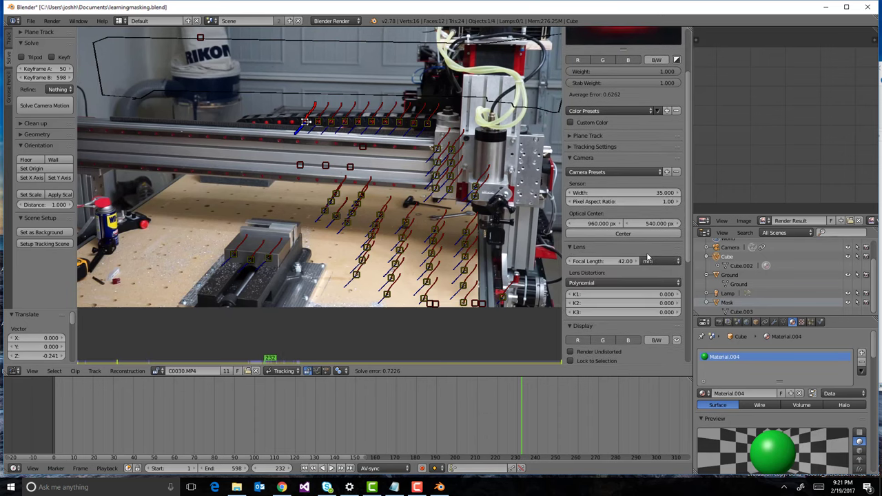
{"action": "scroll", "coordinate": [646, 252], "scroll_direction": "down", "scroll_amount": 1}
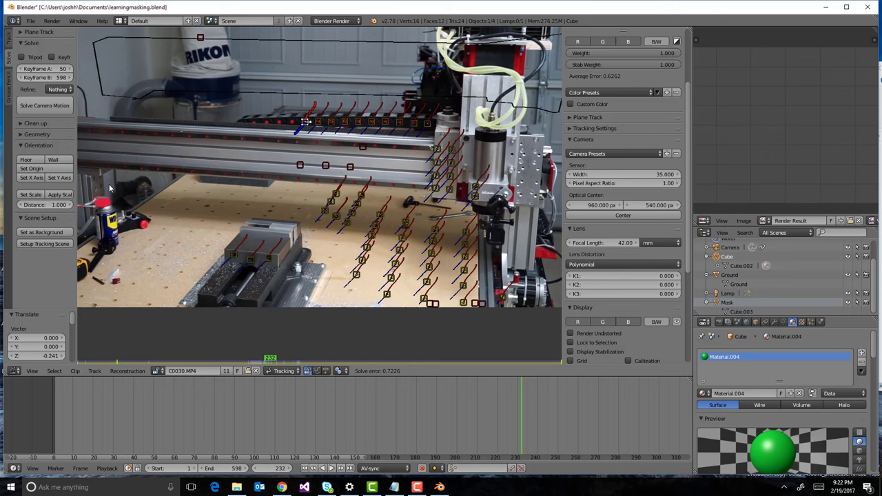
{"action": "left_click", "coordinate": [43, 107]}
{"action": "left_click", "coordinate": [24, 125]}
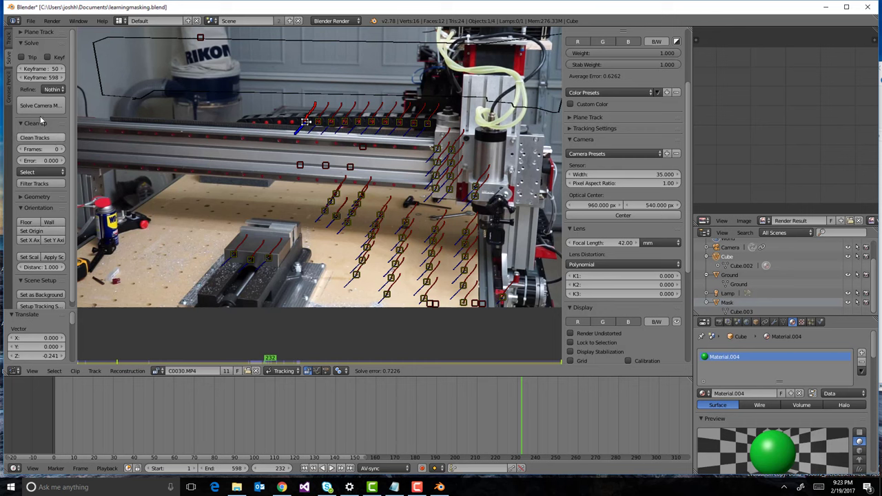
{"action": "left_click", "coordinate": [36, 124]}
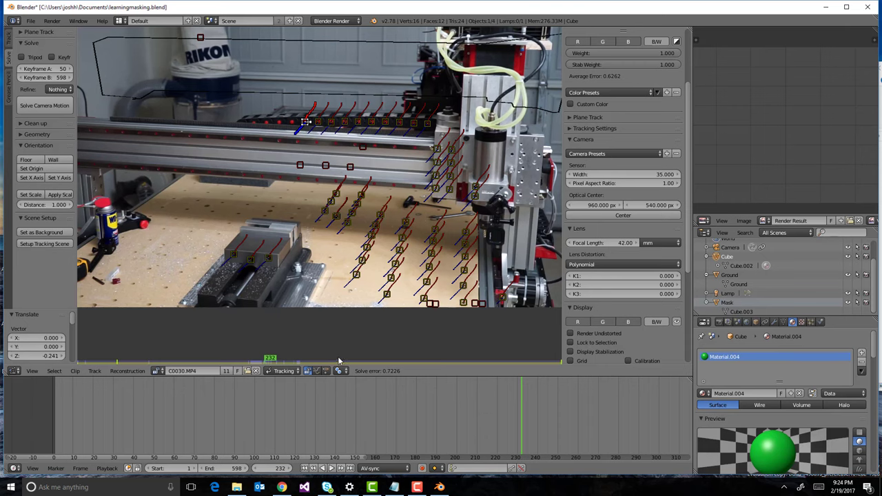
Turn the clip area into a 3D viewport and look through the solved scene camera.
{"action": "left_click", "coordinate": [14, 372]}
{"action": "left_click", "coordinate": [27, 364]}
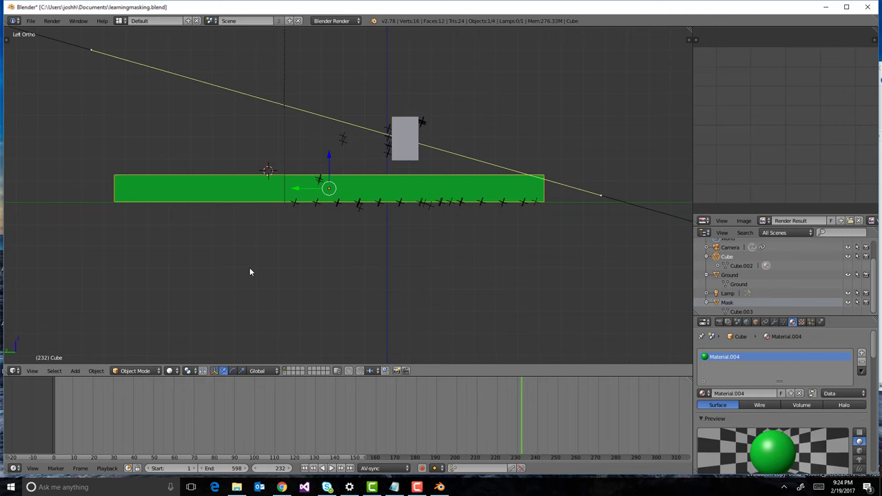
{"action": "left_click", "coordinate": [13, 371]}
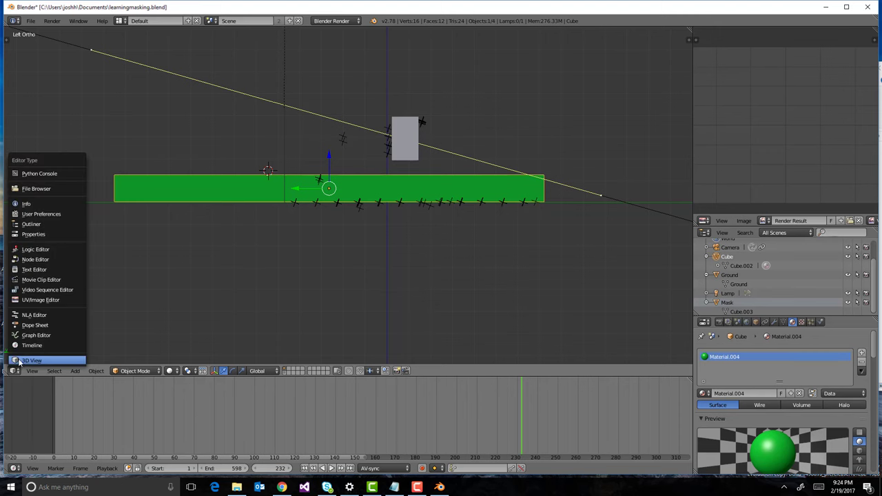
{"action": "left_click", "coordinate": [30, 360]}
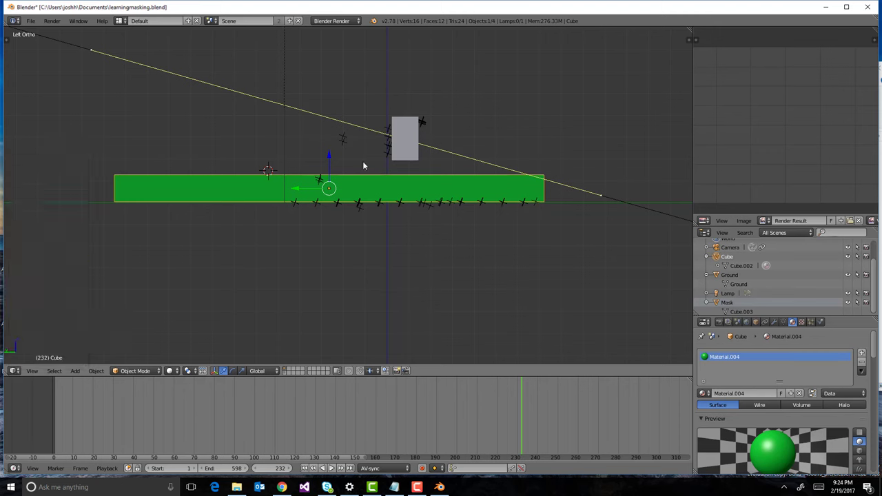
{"action": "left_click", "coordinate": [13, 371]}
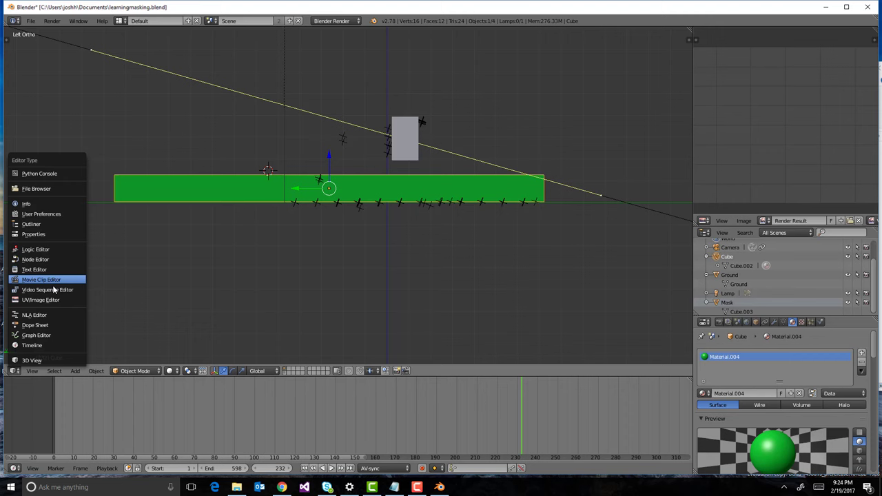
{"action": "left_click", "coordinate": [31, 359]}
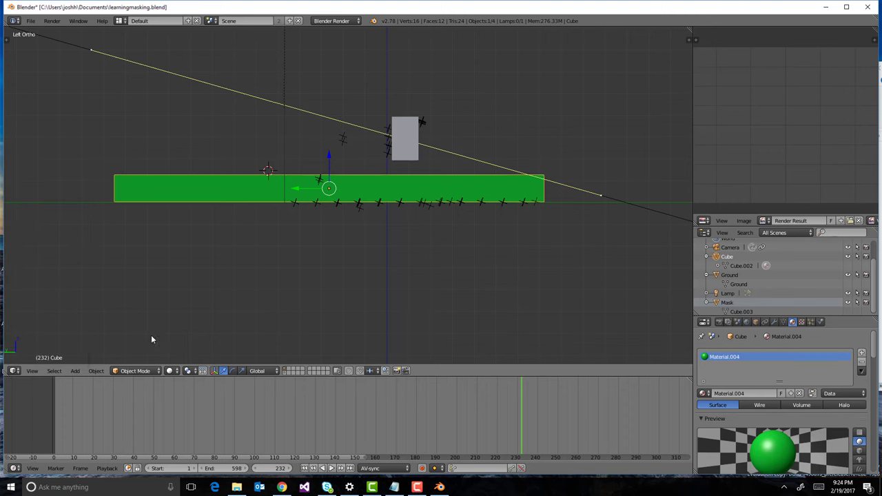
{"action": "left_click", "coordinate": [151, 335]}
{"action": "left_click", "coordinate": [32, 371]}
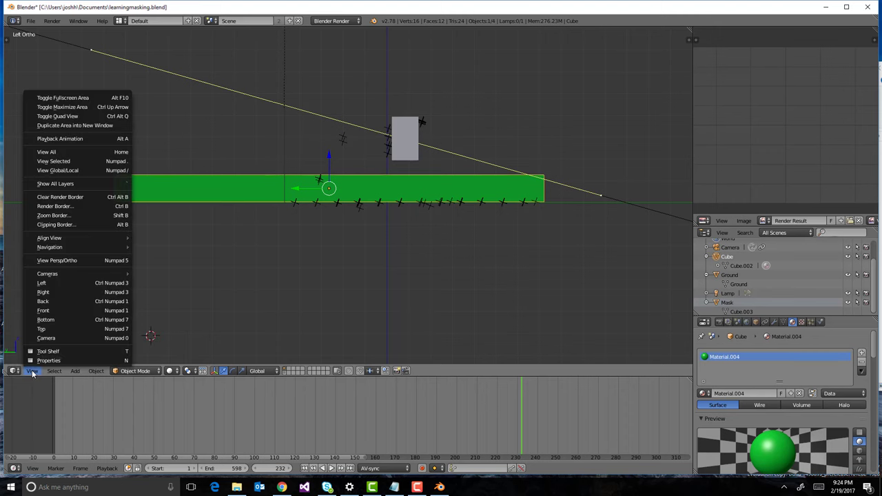
{"action": "left_click", "coordinate": [71, 338]}
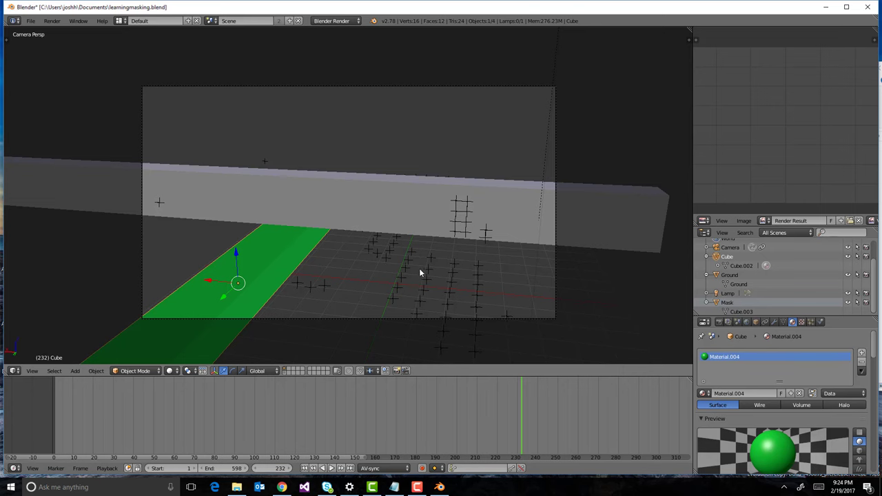
Open the 3D view sidebar with N and expand its Display panel.
{"action": "key", "text": "n"}
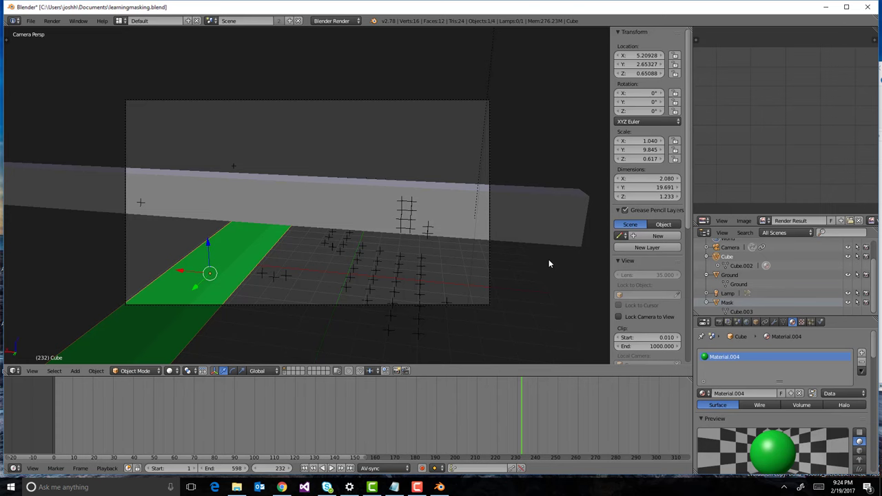
{"action": "scroll", "coordinate": [654, 240], "scroll_direction": "down", "scroll_amount": 8}
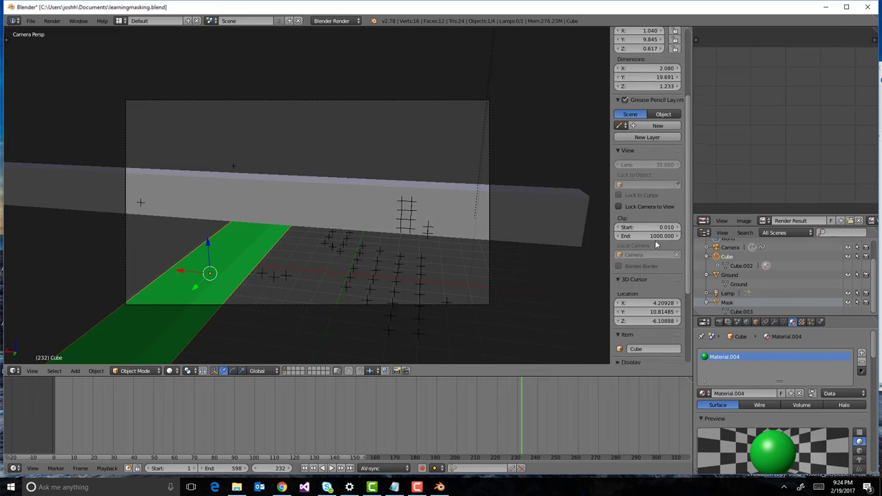
{"action": "left_click", "coordinate": [654, 247]}
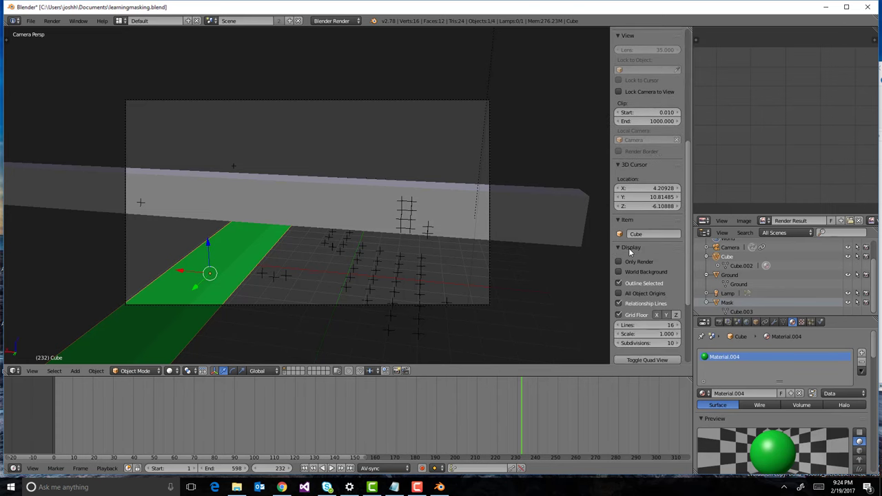
{"action": "scroll", "coordinate": [565, 279], "scroll_direction": "down", "scroll_amount": 4}
{"action": "scroll", "coordinate": [565, 279], "scroll_direction": "up", "scroll_amount": 4}
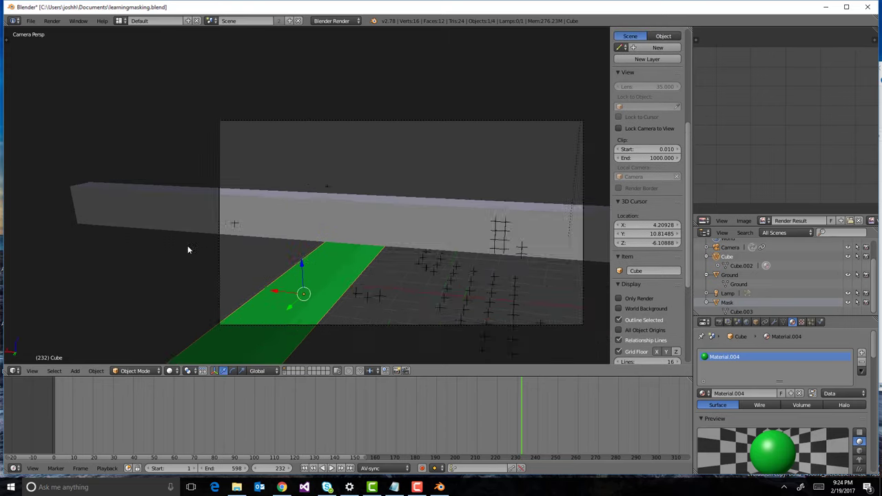
{"action": "scroll", "coordinate": [187, 246], "scroll_direction": "down", "scroll_amount": 2}
{"action": "scroll", "coordinate": [261, 234], "scroll_direction": "up", "scroll_amount": 1}
{"action": "scroll", "coordinate": [286, 234], "scroll_direction": "up", "scroll_amount": 1}
{"action": "scroll", "coordinate": [653, 280], "scroll_direction": "down", "scroll_amount": 5}
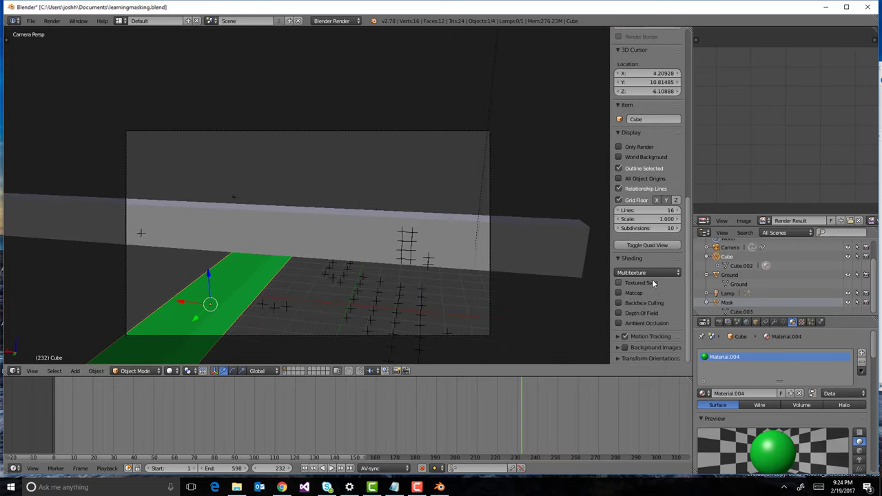
{"action": "scroll", "coordinate": [652, 279], "scroll_direction": "up", "scroll_amount": 2}
{"action": "scroll", "coordinate": [658, 313], "scroll_direction": "down", "scroll_amount": 2}
Enable Background Images using the tracked Movie Clip as camera clip.
{"action": "left_click", "coordinate": [618, 348]}
{"action": "scroll", "coordinate": [655, 334], "scroll_direction": "down", "scroll_amount": 1}
{"action": "scroll", "coordinate": [654, 344], "scroll_direction": "down", "scroll_amount": 3}
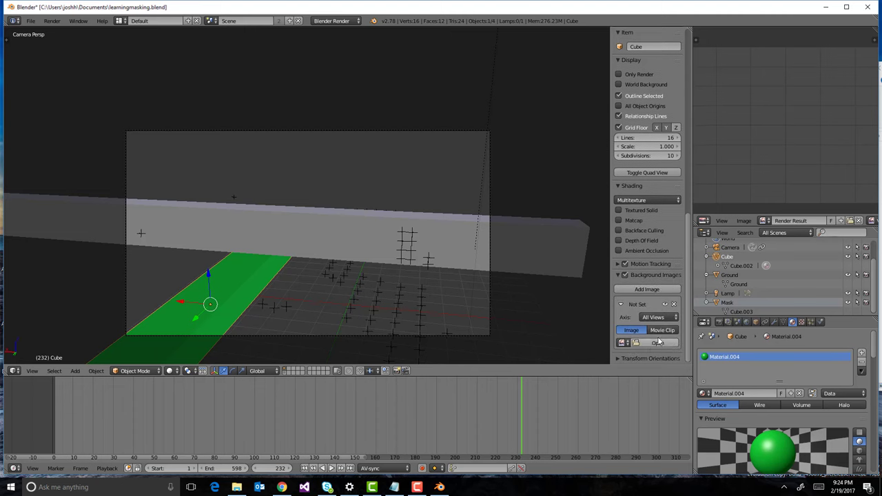
{"action": "left_click", "coordinate": [661, 331]}
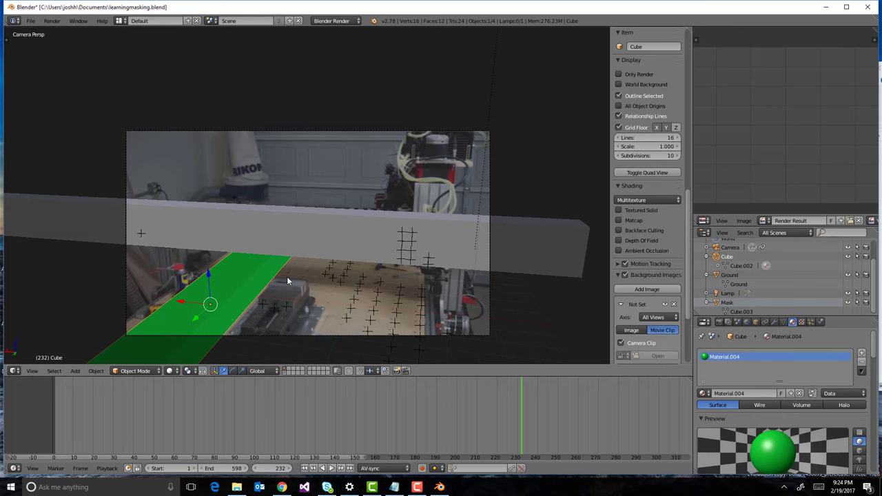
{"action": "scroll", "coordinate": [227, 297], "scroll_direction": "up", "scroll_amount": 5}
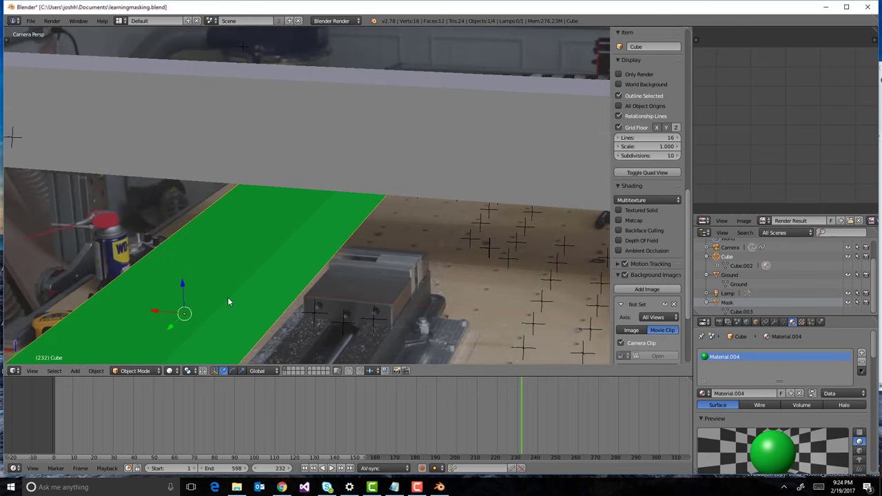
{"action": "scroll", "coordinate": [227, 297], "scroll_direction": "down", "scroll_amount": 6}
{"action": "scroll", "coordinate": [339, 343], "scroll_direction": "up", "scroll_amount": 1}
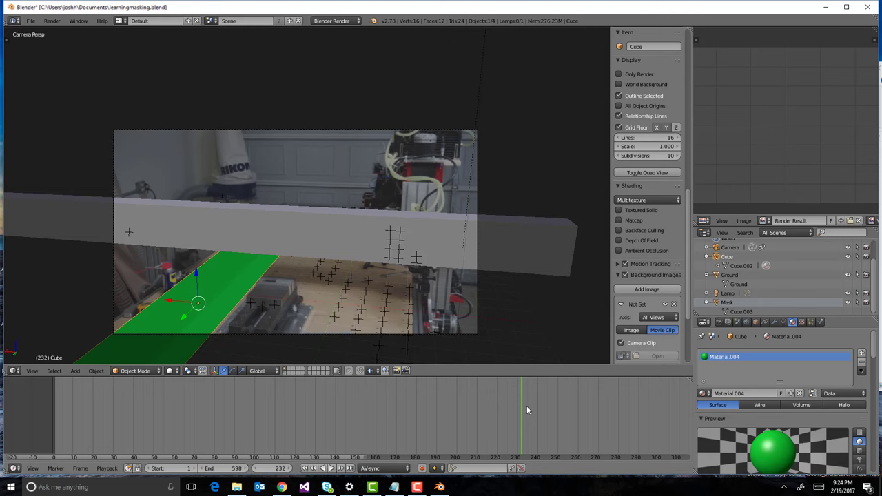
Play the animation in reverse, then move the playhead back to frame 0.
{"action": "key", "text": "alt+shift+a"}
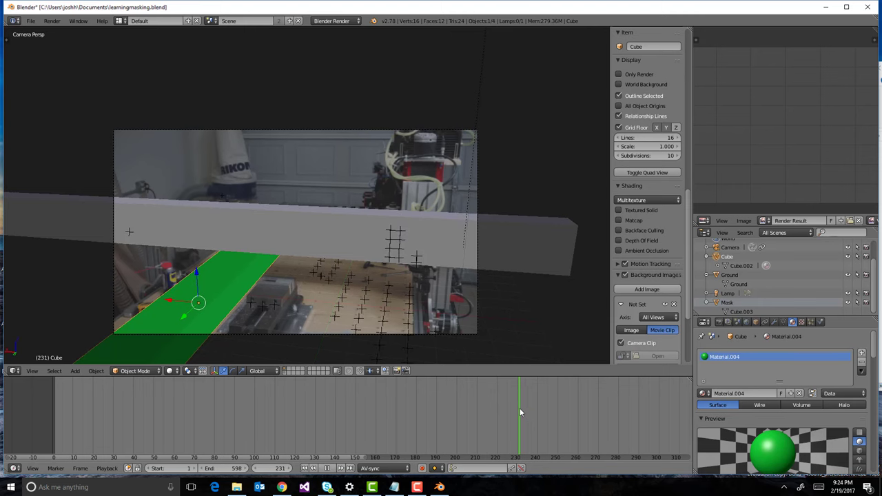
{"action": "left_click_drag", "start_coordinate": [61, 412], "coordinate": [44, 411]}
{"action": "key", "text": "alt+a"}
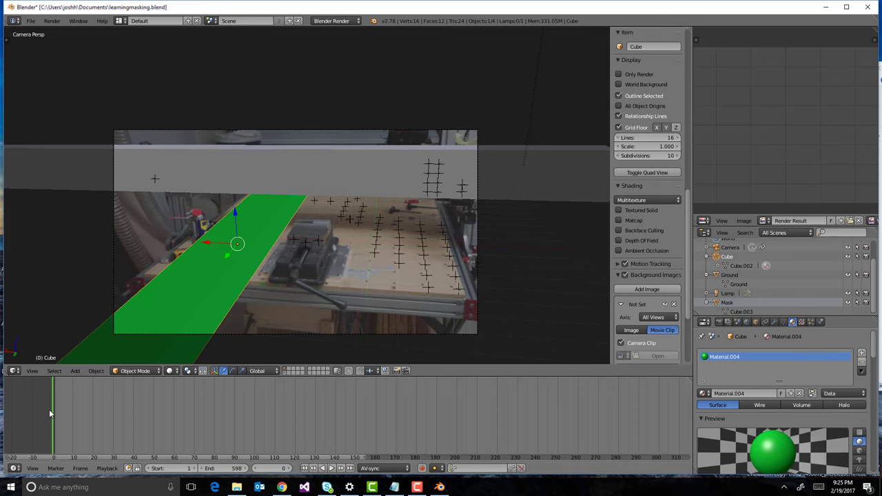
{"action": "scroll", "coordinate": [256, 160], "scroll_direction": "up", "scroll_amount": 3}
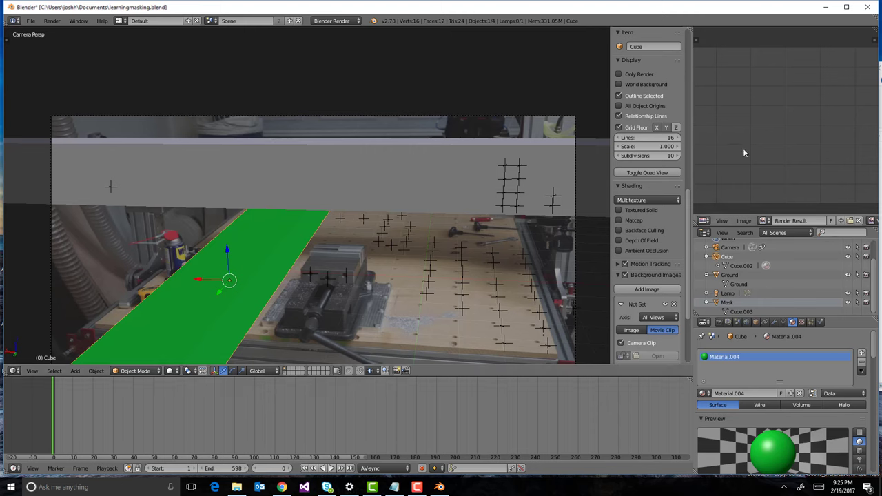
Render frame 0 with F12, widen the Render Result area, and zoom into the green block.
{"action": "key", "text": "F12"}
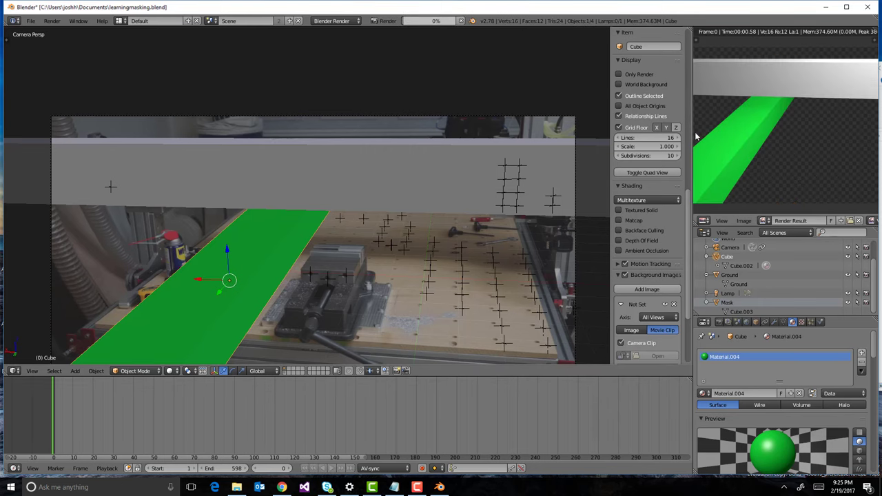
{"action": "left_click_drag", "start_coordinate": [693, 133], "coordinate": [528, 133]}
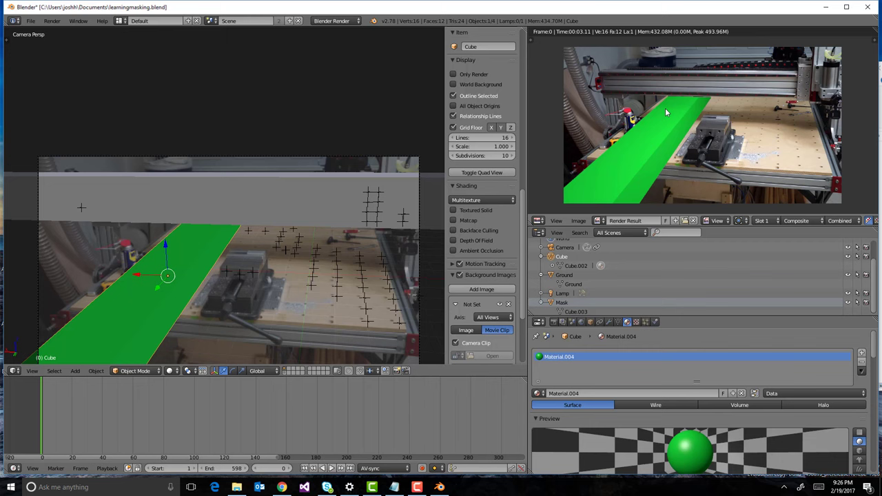
{"action": "scroll", "coordinate": [710, 105], "scroll_direction": "up", "scroll_amount": 5}
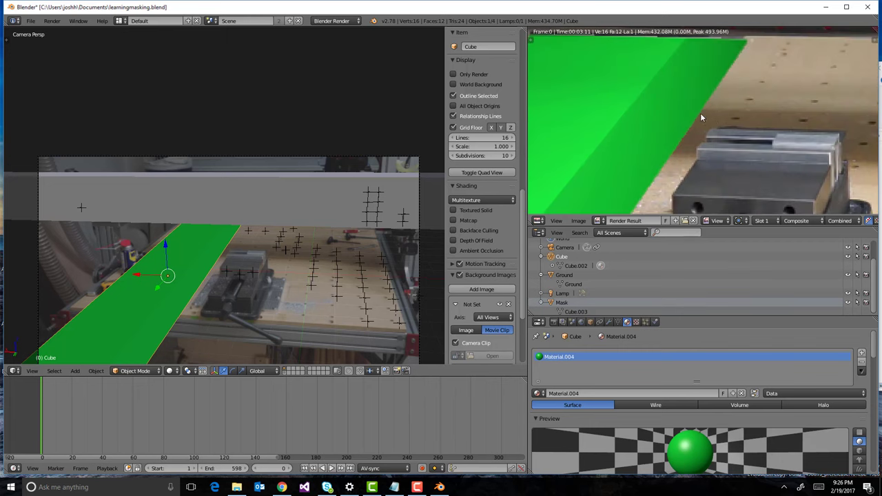
{"action": "scroll", "coordinate": [700, 113], "scroll_direction": "down", "scroll_amount": 3}
{"action": "scroll", "coordinate": [688, 110], "scroll_direction": "up", "scroll_amount": 2}
{"action": "scroll", "coordinate": [675, 98], "scroll_direction": "down", "scroll_amount": 1}
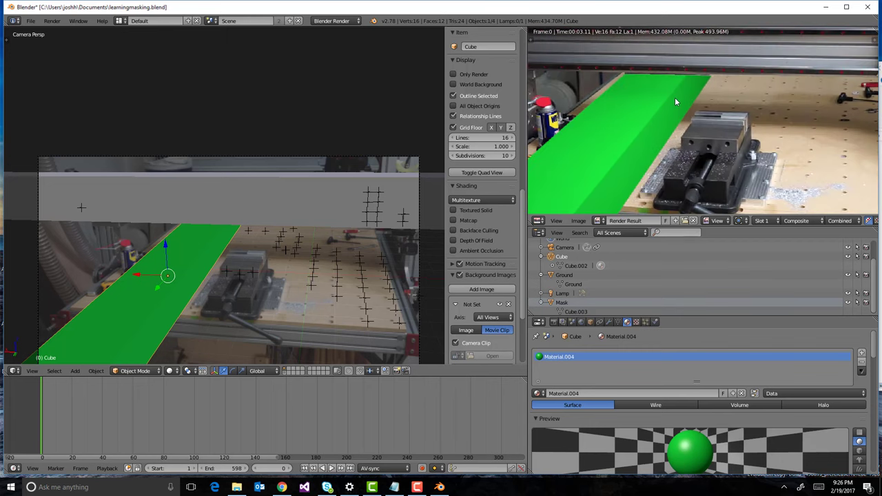
{"action": "scroll", "coordinate": [672, 97], "scroll_direction": "down", "scroll_amount": 2}
{"action": "scroll", "coordinate": [655, 100], "scroll_direction": "up", "scroll_amount": 2}
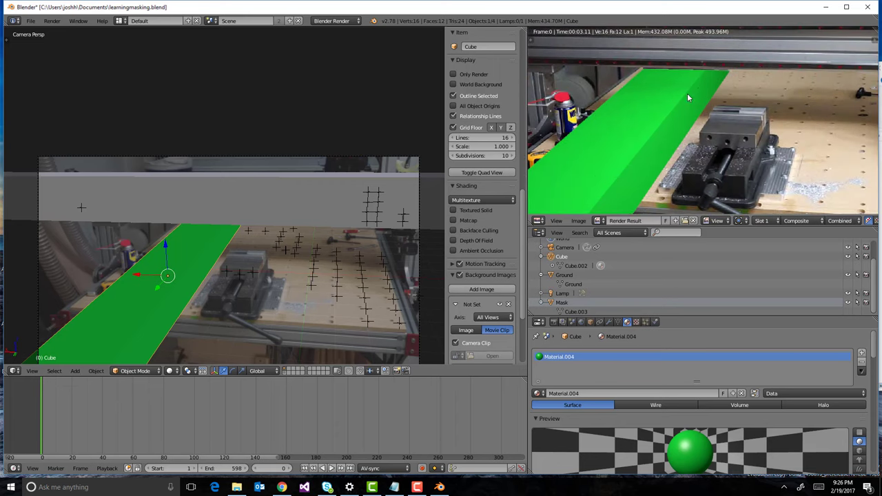
{"action": "scroll", "coordinate": [165, 241], "scroll_direction": "up", "scroll_amount": 3}
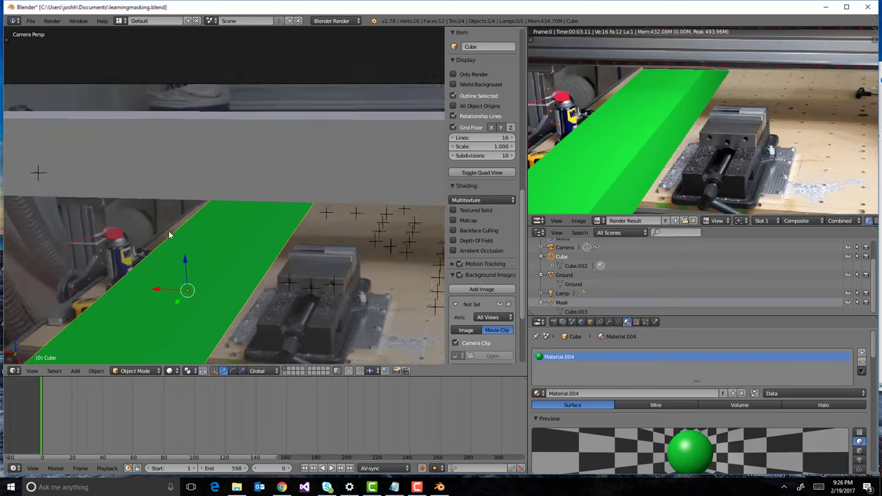
{"action": "scroll", "coordinate": [168, 235], "scroll_direction": "down", "scroll_amount": 2}
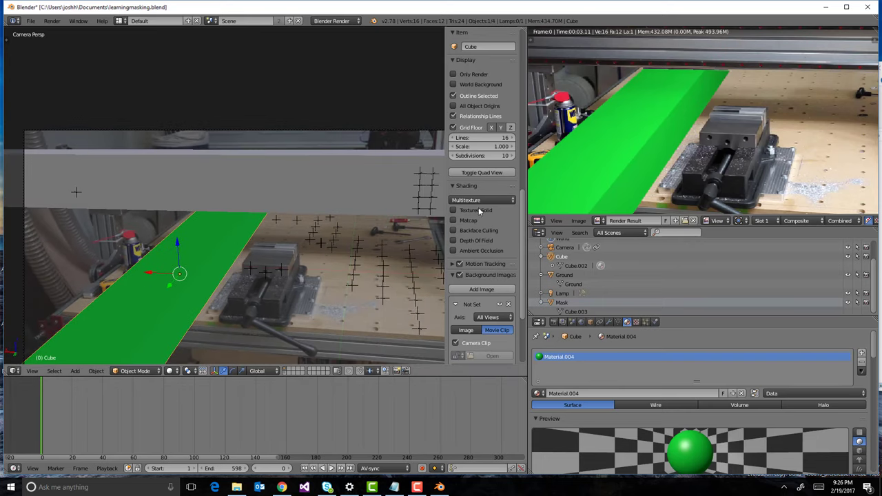
Turn on Ray Shadow for the Lamp and re-render the frame to check the shadow.
{"action": "left_click", "coordinate": [563, 293]}
{"action": "scroll", "coordinate": [616, 345], "scroll_direction": "down", "scroll_amount": 5}
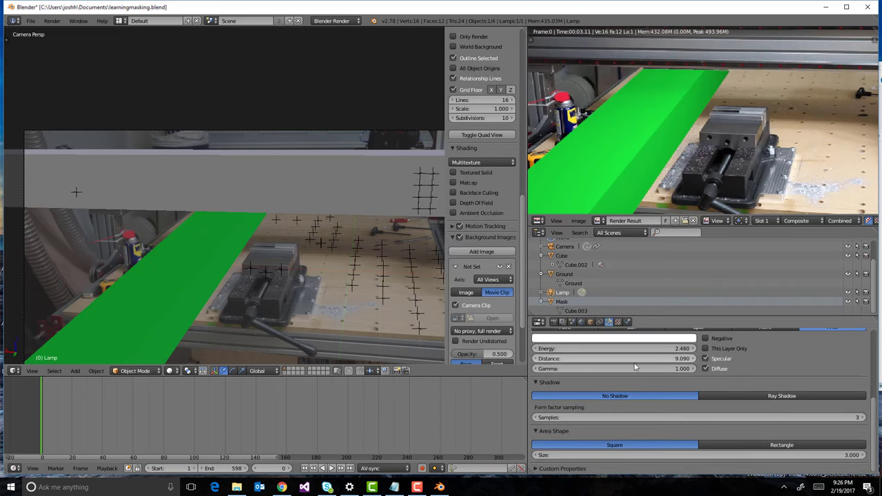
{"action": "left_click", "coordinate": [770, 398]}
{"action": "scroll", "coordinate": [731, 414], "scroll_direction": "down", "scroll_amount": 1}
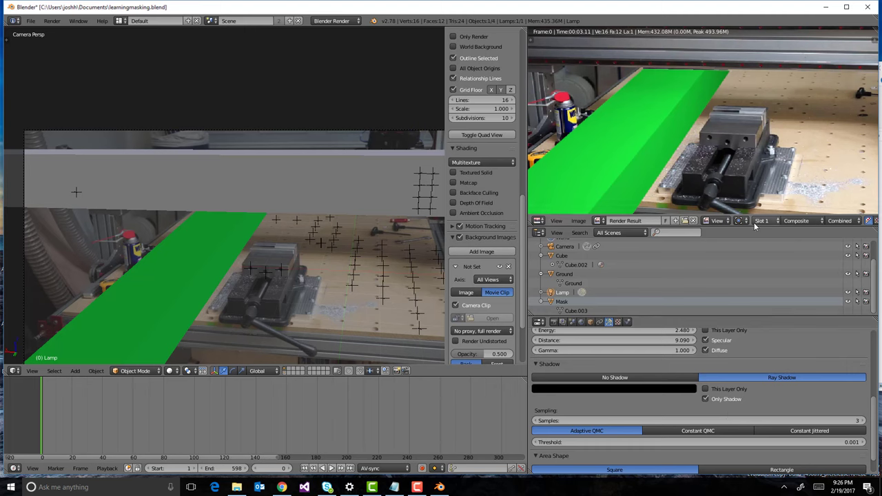
{"action": "key", "text": "F12"}
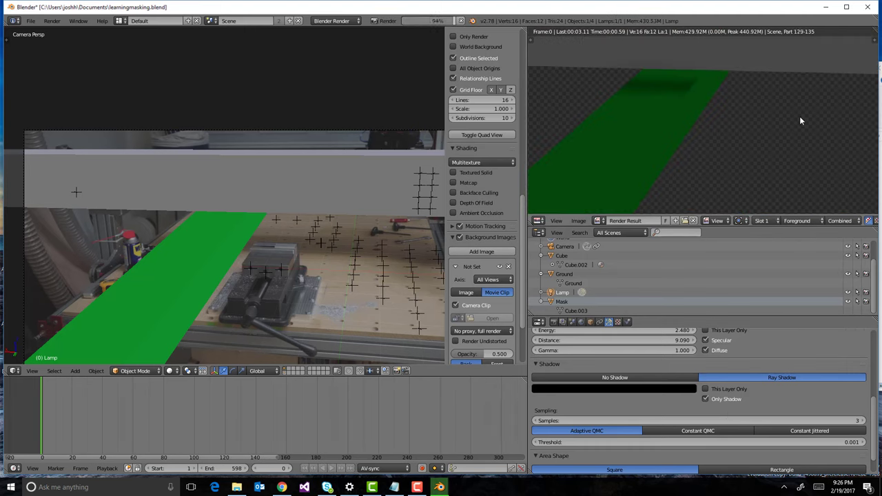
{"action": "scroll", "coordinate": [697, 90], "scroll_direction": "up", "scroll_amount": 3}
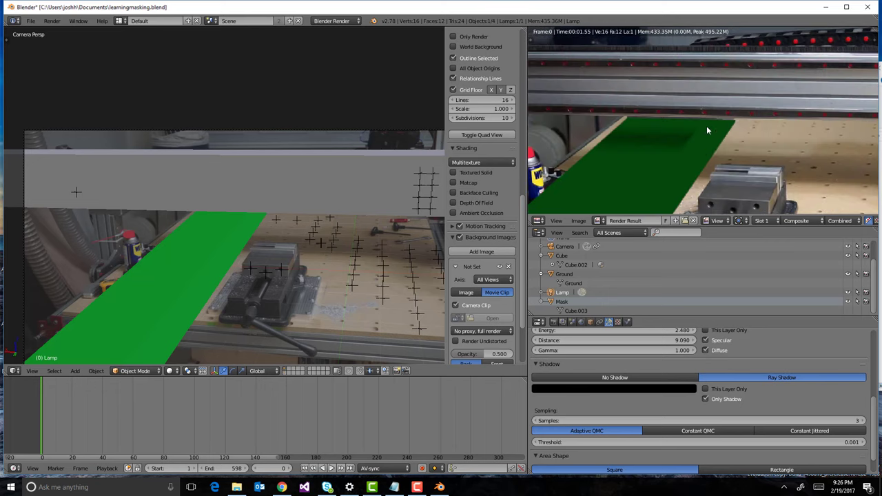
{"action": "scroll", "coordinate": [693, 154], "scroll_direction": "down", "scroll_amount": 3}
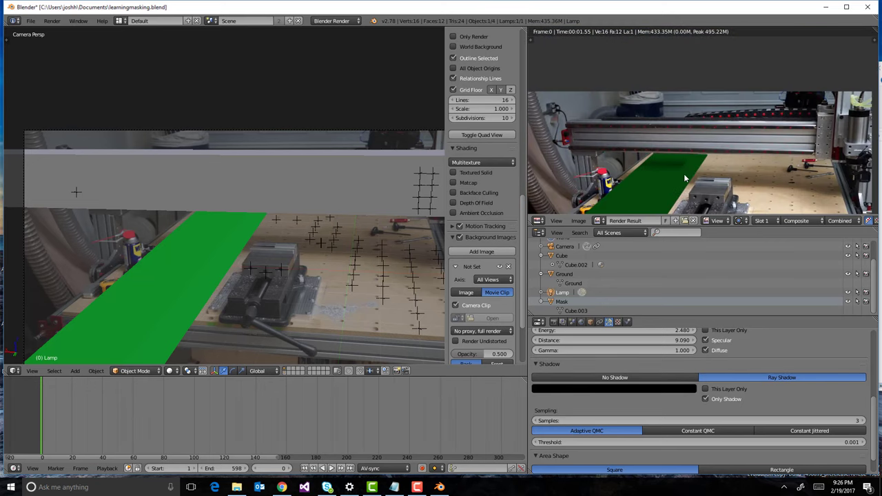
{"action": "scroll", "coordinate": [691, 245], "scroll_direction": "up", "scroll_amount": 2}
{"action": "scroll", "coordinate": [695, 159], "scroll_direction": "up", "scroll_amount": 3}
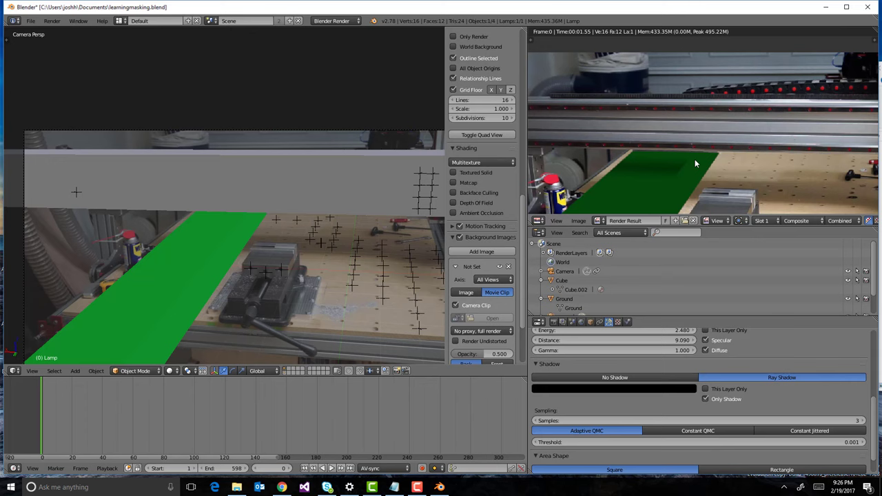
{"action": "scroll", "coordinate": [669, 190], "scroll_direction": "down", "scroll_amount": 4}
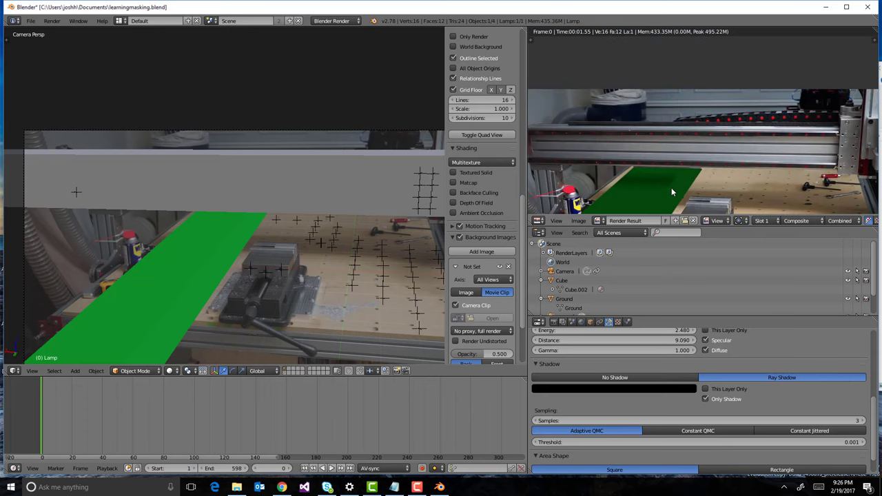
{"action": "scroll", "coordinate": [673, 365], "scroll_direction": "down", "scroll_amount": 1}
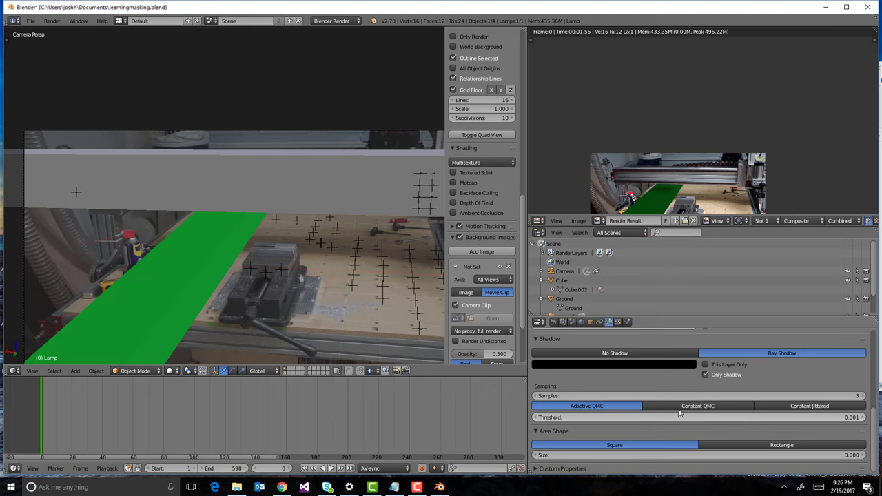
Uncheck Only Shadow on the Lamp so it lights normally.
{"action": "left_click", "coordinate": [706, 375]}
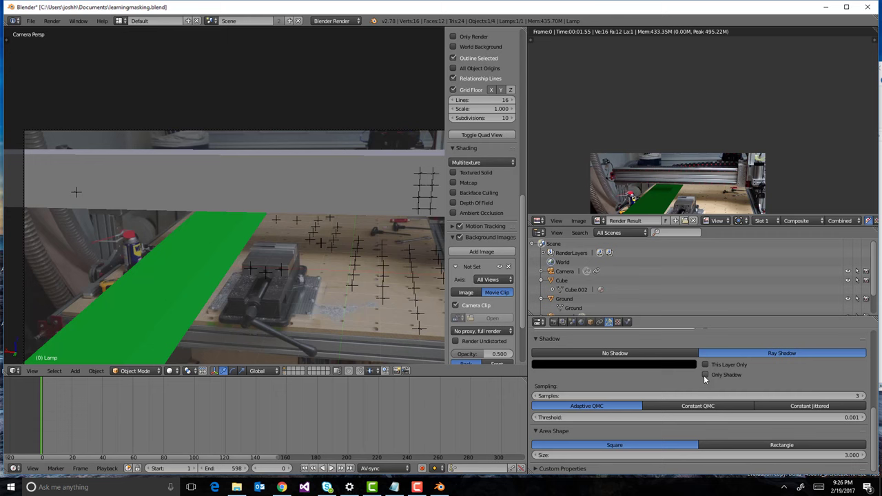
{"action": "scroll", "coordinate": [734, 333], "scroll_direction": "up", "scroll_amount": 1}
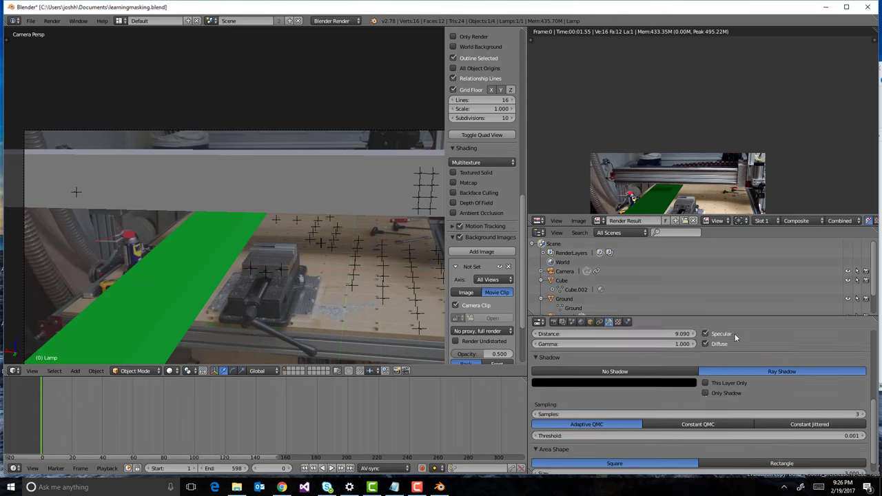
{"action": "scroll", "coordinate": [734, 334], "scroll_direction": "up", "scroll_amount": 6}
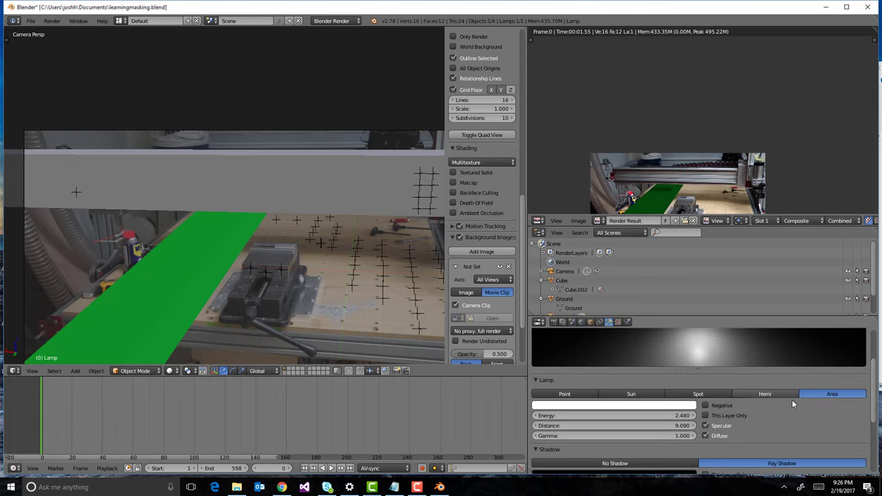
{"action": "scroll", "coordinate": [743, 393], "scroll_direction": "down", "scroll_amount": 6}
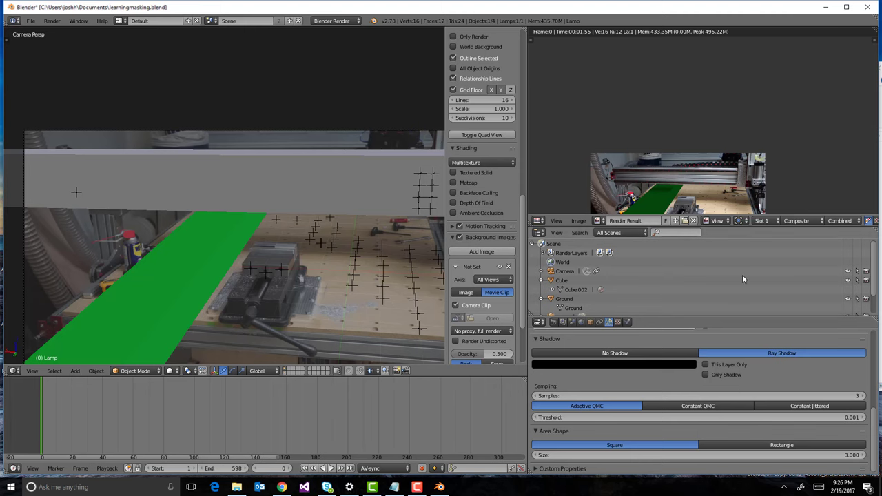
Render the frame again and zoom the Render Result to inspect the solid green block.
{"action": "key", "text": "F12"}
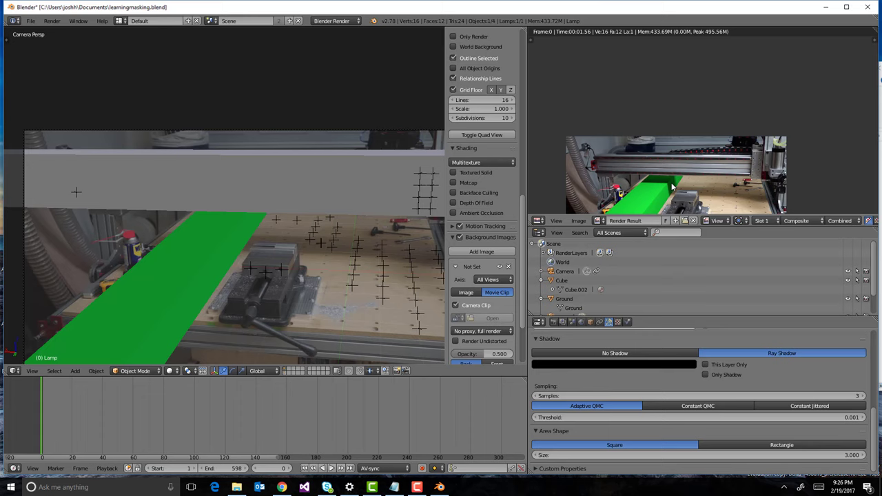
{"action": "scroll", "coordinate": [669, 196], "scroll_direction": "up", "scroll_amount": 3}
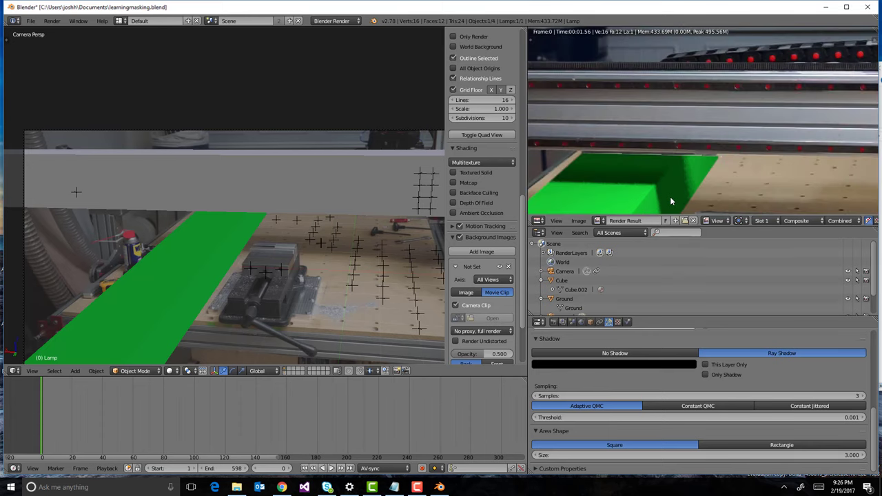
{"action": "scroll", "coordinate": [670, 197], "scroll_direction": "down", "scroll_amount": 3}
{"action": "scroll", "coordinate": [652, 189], "scroll_direction": "up", "scroll_amount": 2}
{"action": "scroll", "coordinate": [652, 190], "scroll_direction": "down", "scroll_amount": 7}
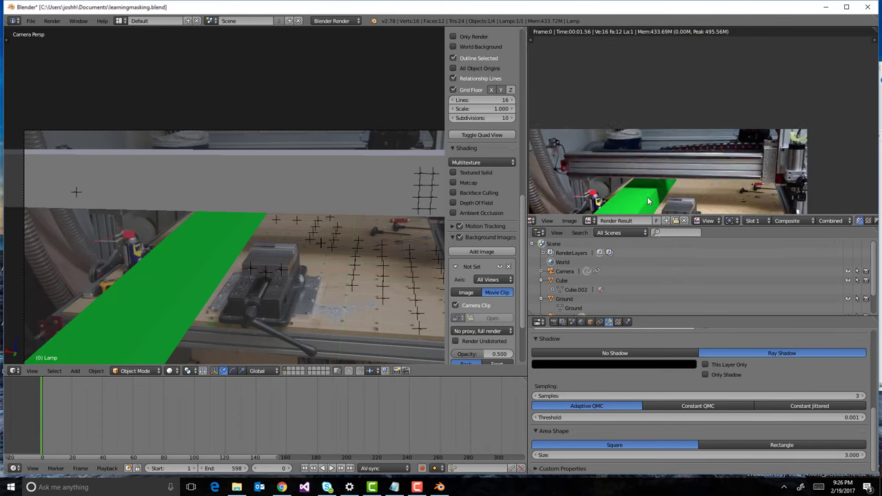
{"action": "scroll", "coordinate": [615, 196], "scroll_direction": "down", "scroll_amount": 3}
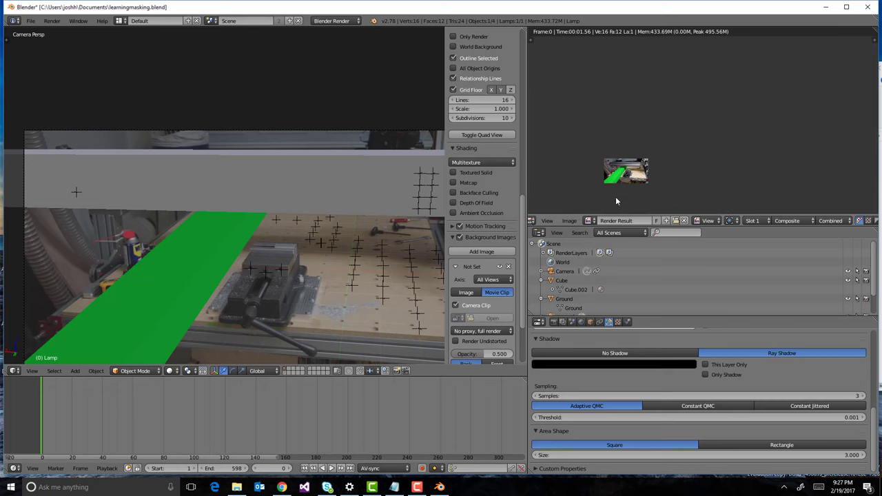
{"action": "scroll", "coordinate": [623, 205], "scroll_direction": "up", "scroll_amount": 5}
{"action": "scroll", "coordinate": [576, 120], "scroll_direction": "down", "scroll_amount": 2}
{"action": "scroll", "coordinate": [569, 97], "scroll_direction": "up", "scroll_amount": 7}
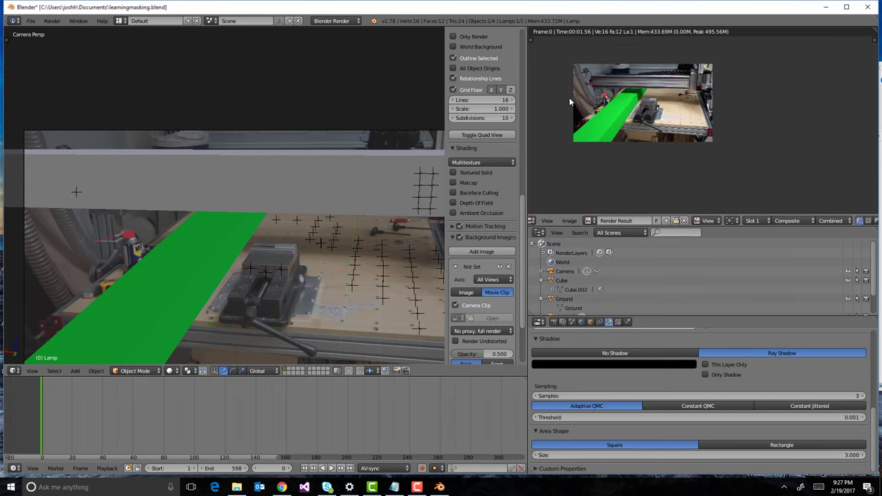
{"action": "scroll", "coordinate": [757, 94], "scroll_direction": "up", "scroll_amount": 1}
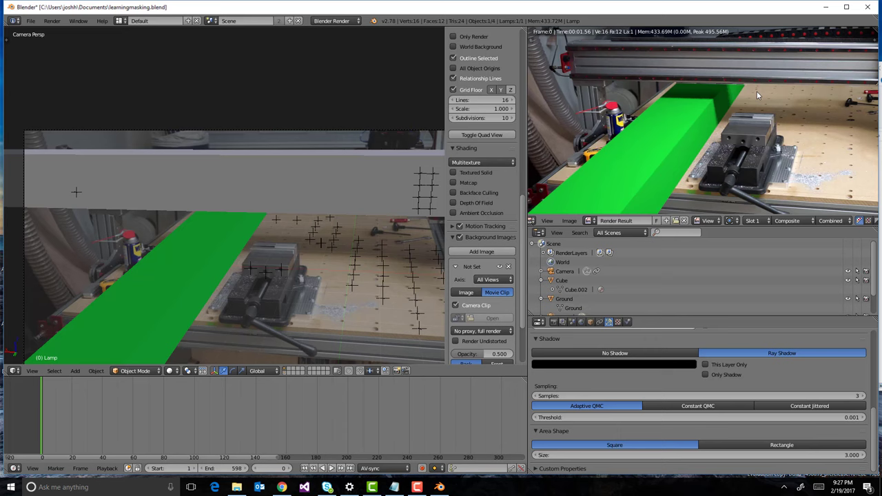
{"action": "scroll", "coordinate": [732, 109], "scroll_direction": "down", "scroll_amount": 2}
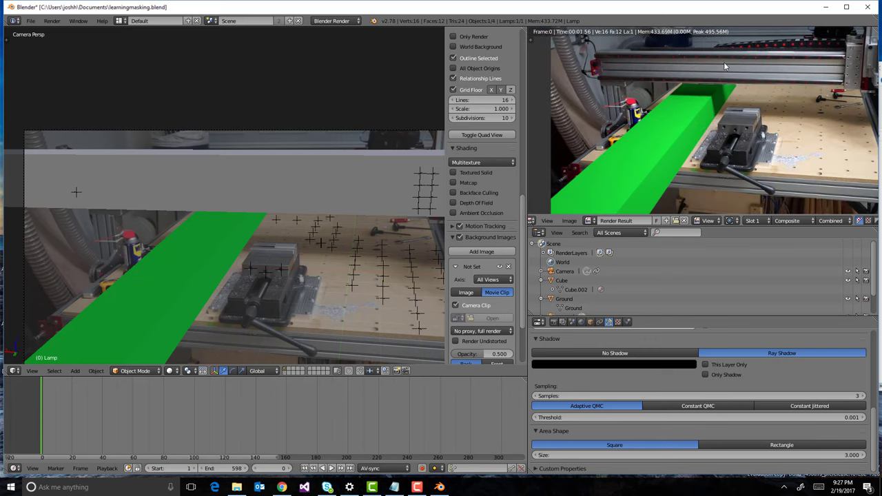
{"action": "scroll", "coordinate": [730, 86], "scroll_direction": "up", "scroll_amount": 1}
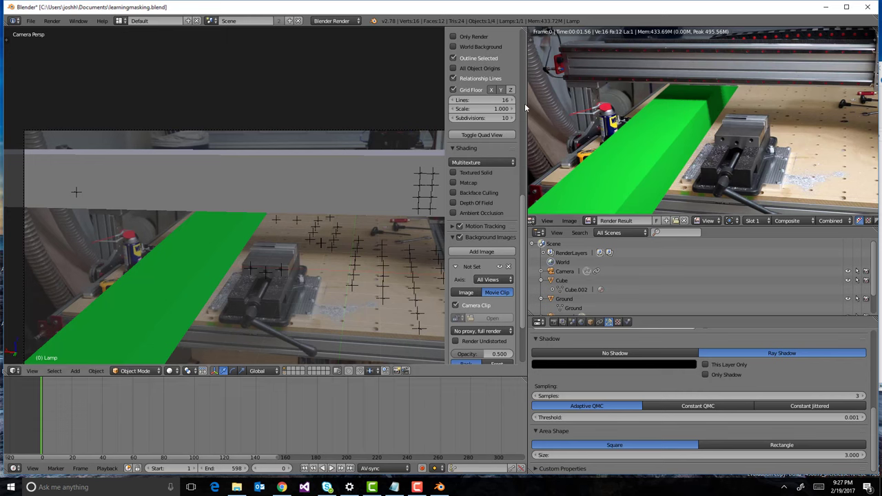
Widen the viewport side and enlarge the bottom timeline, then switch it to the compositing Node Editor.
{"action": "left_click_drag", "start_coordinate": [526, 104], "coordinate": [680, 104]}
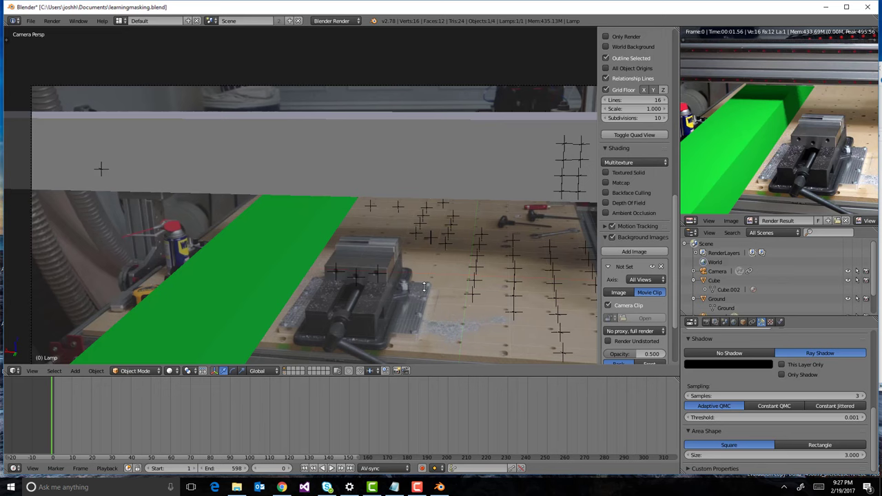
{"action": "left_click_drag", "start_coordinate": [422, 366], "coordinate": [441, 348]}
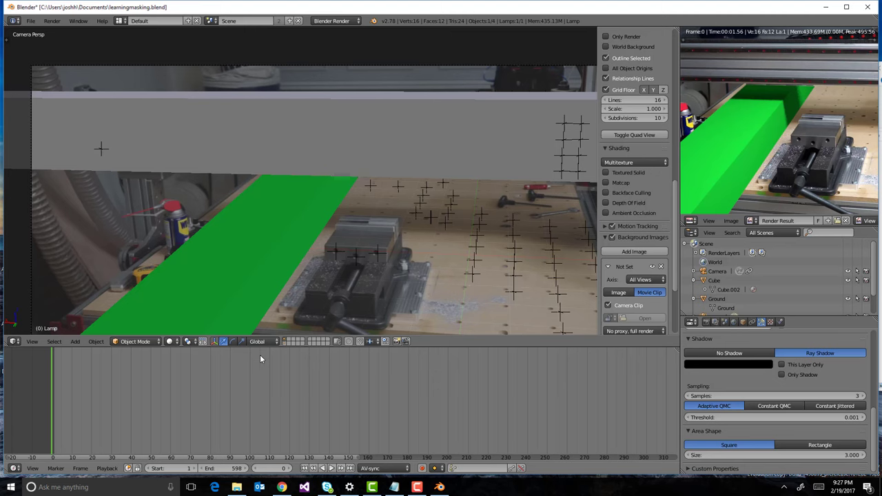
{"action": "left_click", "coordinate": [13, 469]}
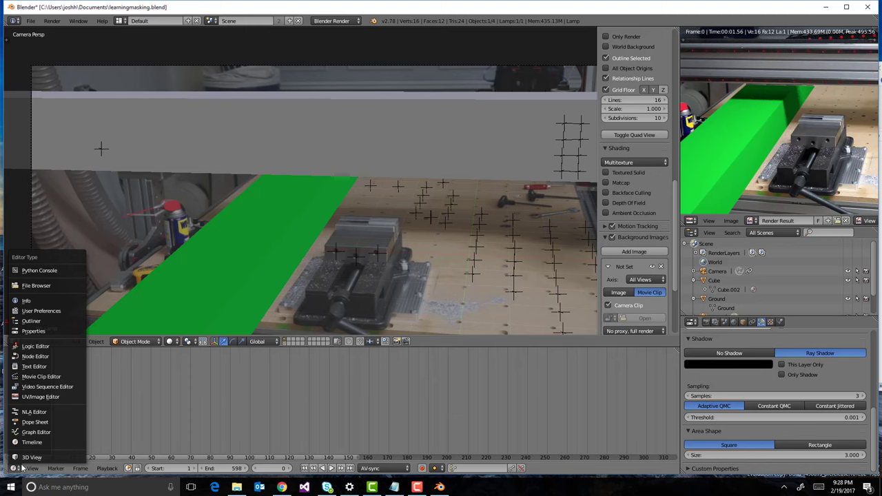
{"action": "left_click", "coordinate": [50, 357]}
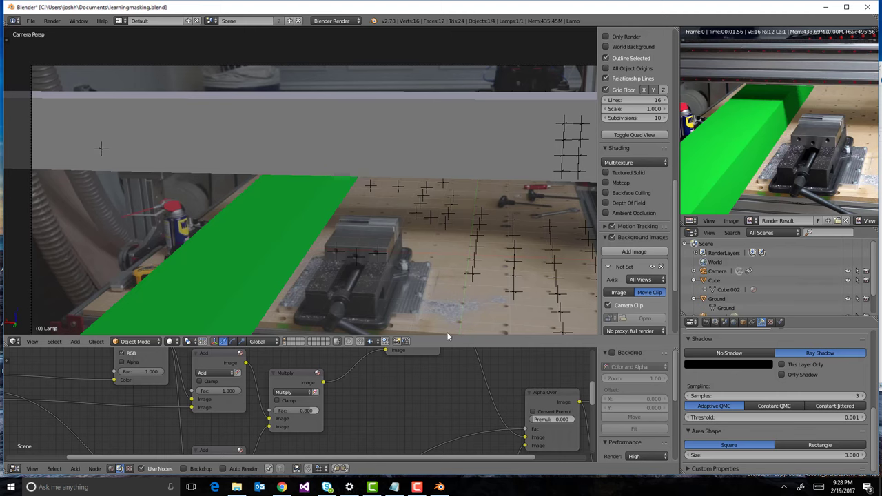
Enlarge the node editor over the 3D view and pan to show the whole compositing tree.
{"action": "left_click_drag", "start_coordinate": [447, 337], "coordinate": [463, 72]}
{"action": "left_click_drag", "start_coordinate": [341, 458], "coordinate": [183, 461]}
{"action": "scroll", "coordinate": [241, 358], "scroll_direction": "down", "scroll_amount": 5}
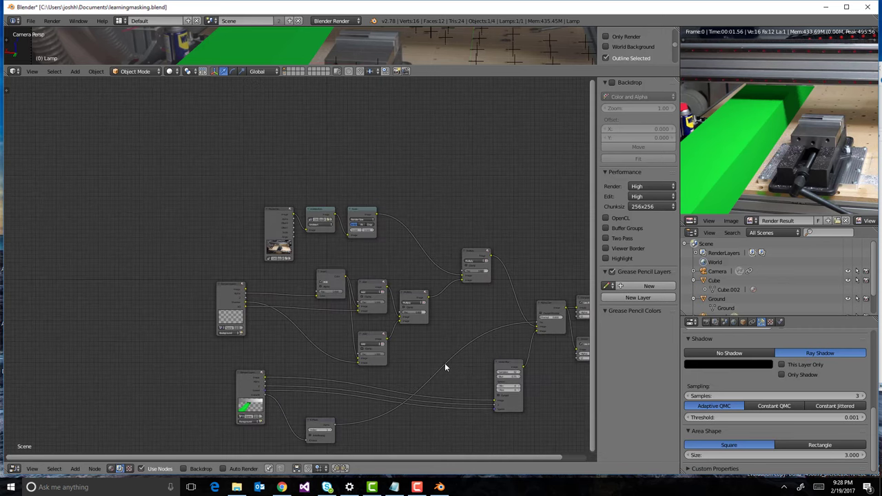
{"action": "scroll", "coordinate": [405, 372], "scroll_direction": "up", "scroll_amount": 8}
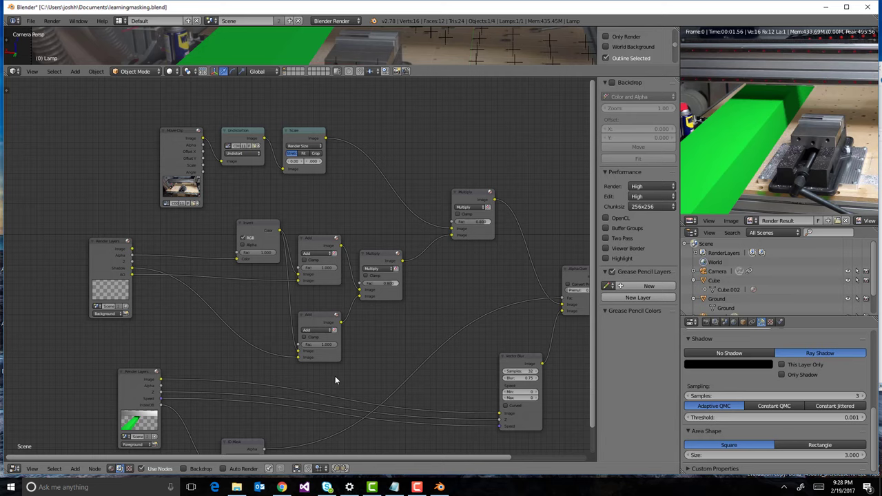
{"action": "scroll", "coordinate": [131, 261], "scroll_direction": "down", "scroll_amount": 3, "text": "shift"}
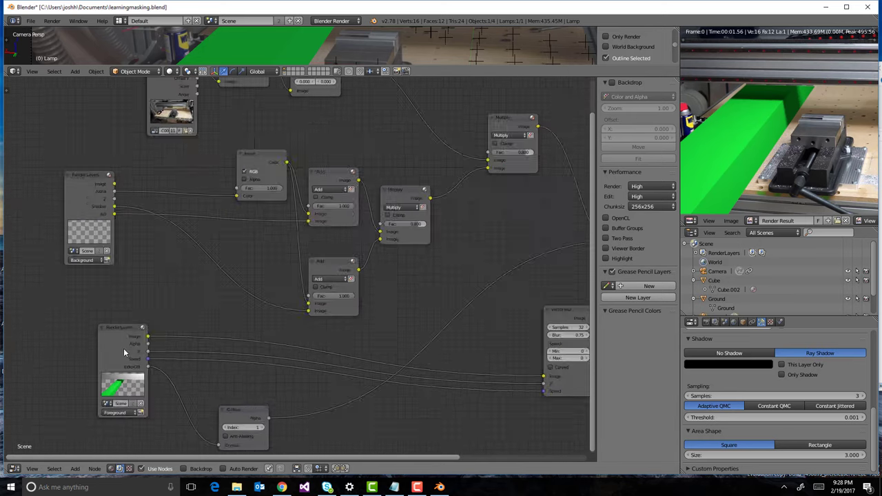
{"action": "scroll", "coordinate": [114, 265], "scroll_direction": "down", "scroll_amount": 3}
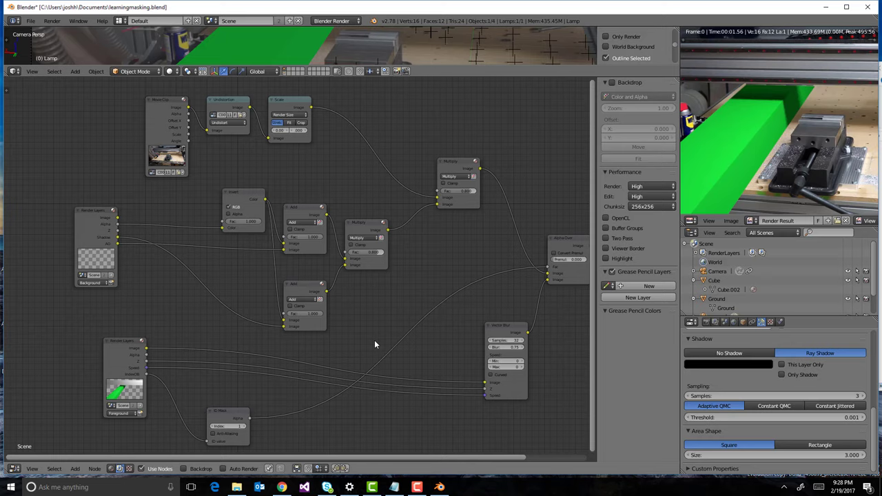
{"action": "left_click_drag", "start_coordinate": [321, 458], "coordinate": [457, 458]}
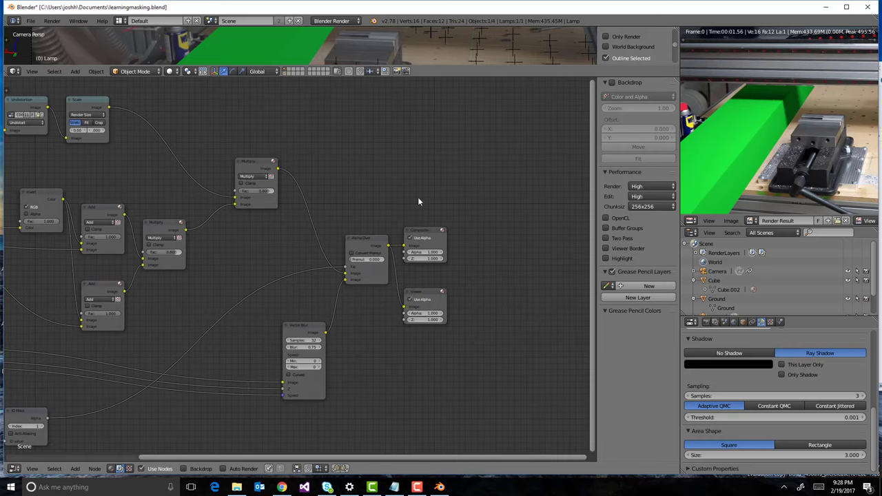
{"action": "left_click_drag", "start_coordinate": [366, 458], "coordinate": [207, 456]}
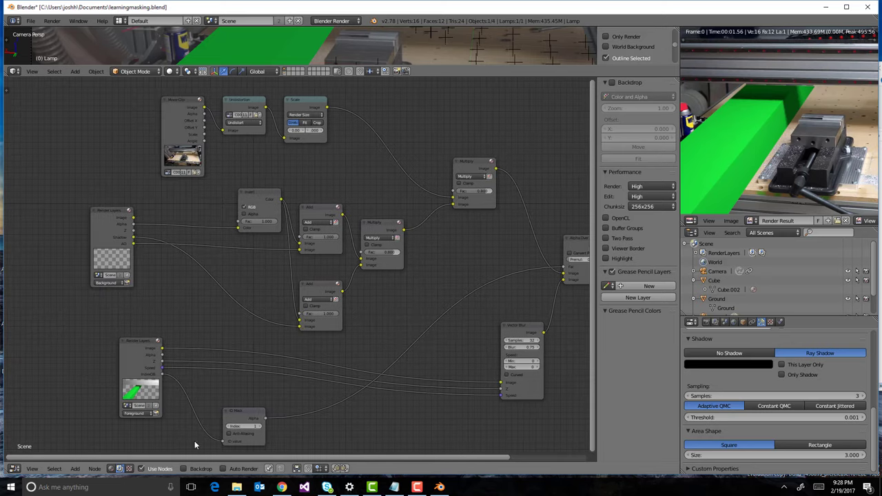
{"action": "left_click_drag", "start_coordinate": [120, 344], "coordinate": [93, 337]}
{"action": "scroll", "coordinate": [104, 358], "scroll_direction": "down", "scroll_amount": 1}
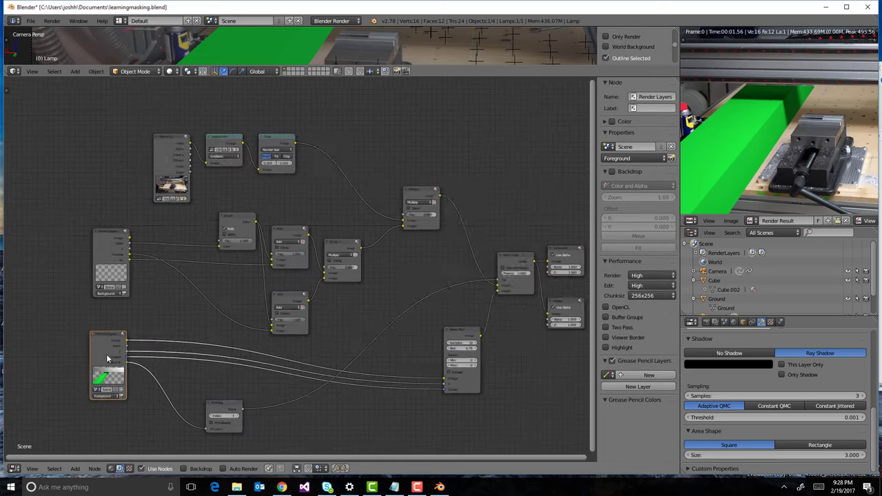
{"action": "scroll", "coordinate": [115, 372], "scroll_direction": "up", "scroll_amount": 3}
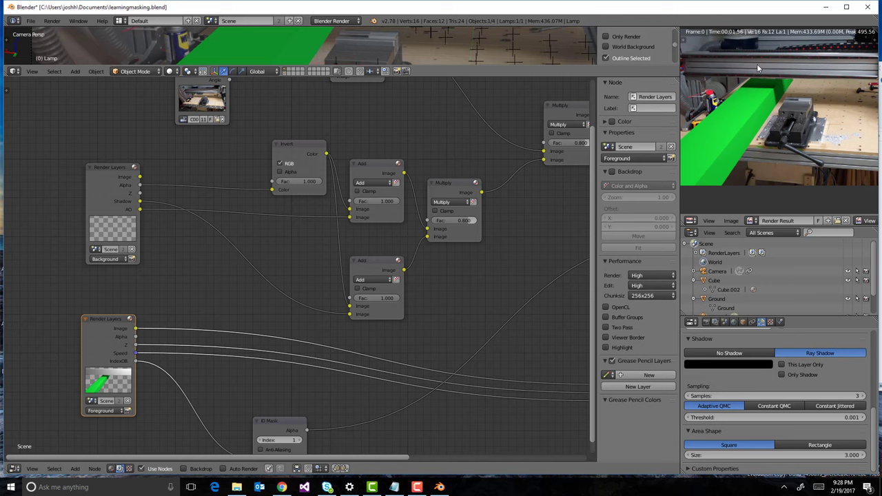
{"action": "scroll", "coordinate": [107, 382], "scroll_direction": "up", "scroll_amount": 3}
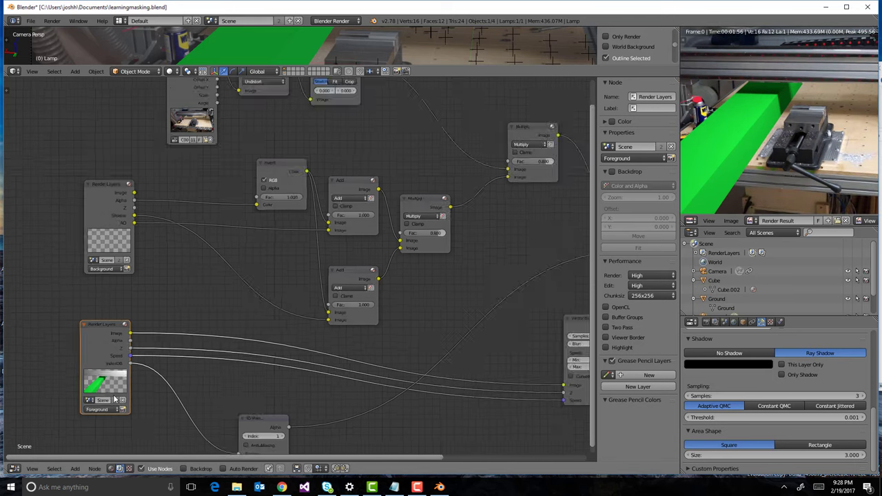
{"action": "scroll", "coordinate": [107, 384], "scroll_direction": "up", "scroll_amount": 1}
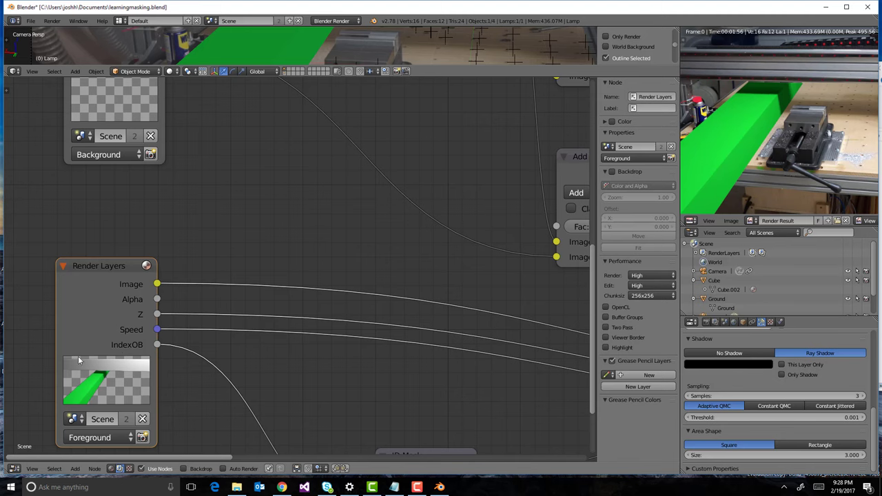
{"action": "scroll", "coordinate": [118, 358], "scroll_direction": "down", "scroll_amount": 2}
{"action": "scroll", "coordinate": [114, 372], "scroll_direction": "up", "scroll_amount": 1}
{"action": "scroll", "coordinate": [142, 359], "scroll_direction": "down", "scroll_amount": 3}
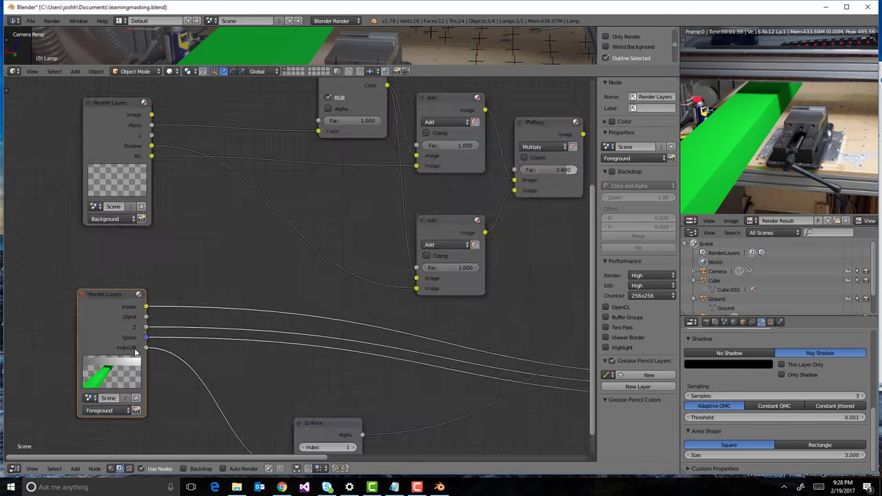
{"action": "scroll", "coordinate": [172, 386], "scroll_direction": "up", "scroll_amount": 2}
{"action": "scroll", "coordinate": [173, 391], "scroll_direction": "up", "scroll_amount": 1}
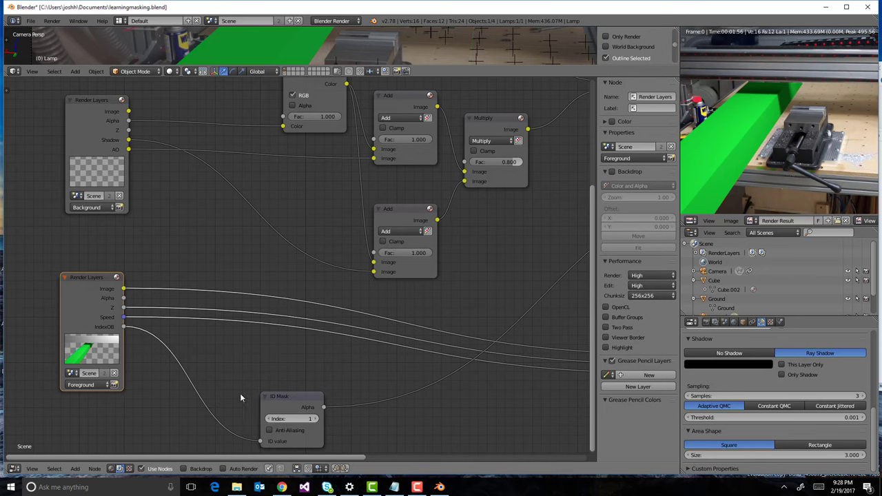
{"action": "scroll", "coordinate": [213, 341], "scroll_direction": "down", "scroll_amount": 2}
{"action": "scroll", "coordinate": [227, 340], "scroll_direction": "down", "scroll_amount": 1}
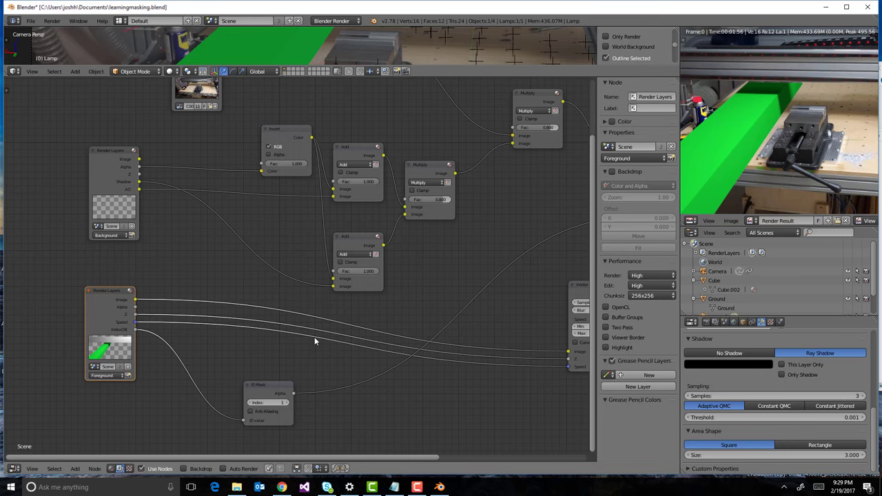
{"action": "scroll", "coordinate": [209, 326], "scroll_direction": "down", "scroll_amount": 3}
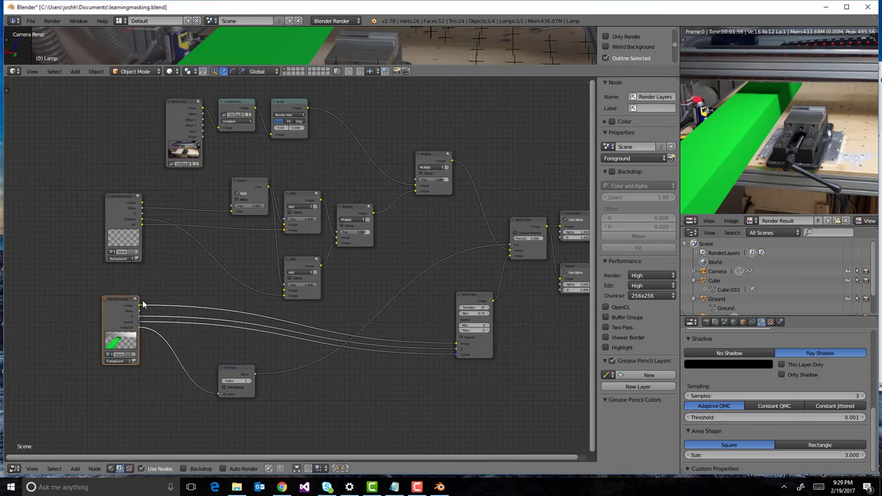
{"action": "scroll", "coordinate": [491, 321], "scroll_direction": "up", "scroll_amount": 2}
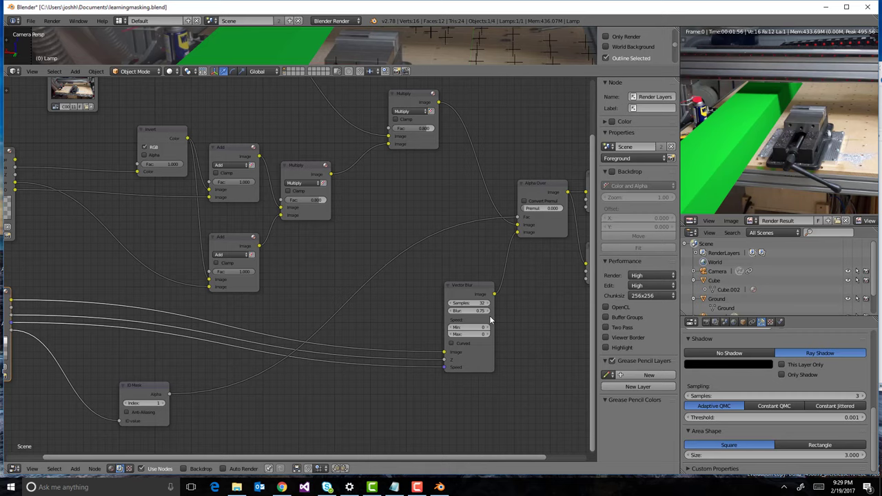
{"action": "scroll", "coordinate": [490, 320], "scroll_direction": "up", "scroll_amount": 1}
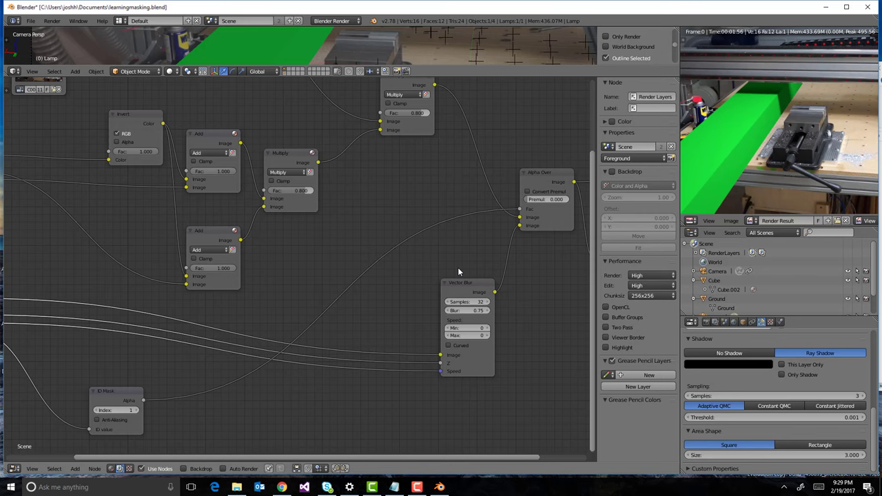
{"action": "scroll", "coordinate": [360, 372], "scroll_direction": "down", "scroll_amount": 3}
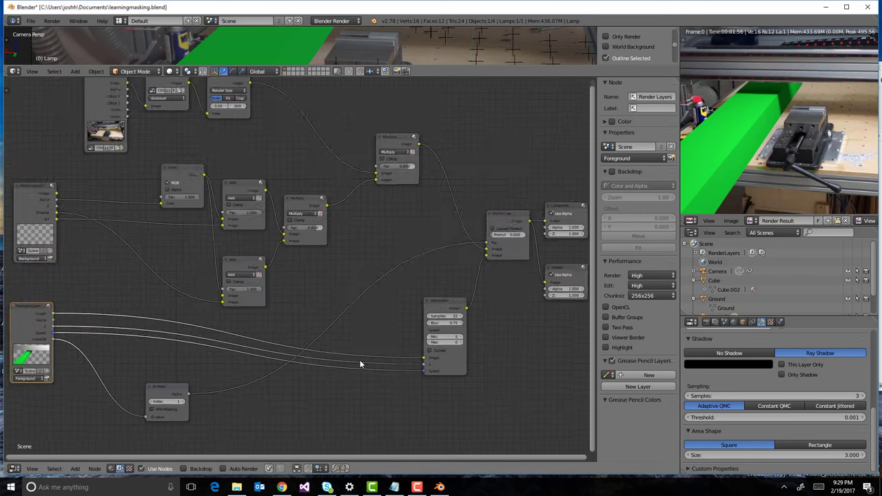
{"action": "scroll", "coordinate": [328, 355], "scroll_direction": "up", "scroll_amount": 2}
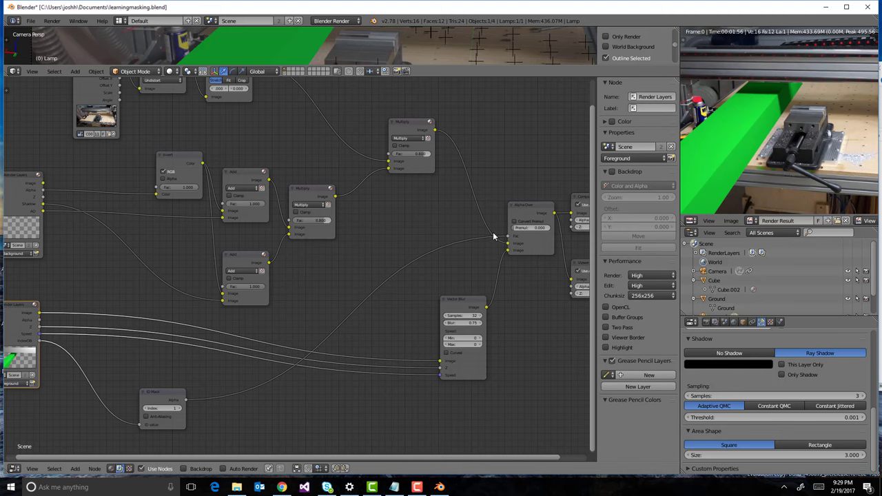
Zoom around the node tree, then enlarge the camera view, shrinking the node editor to a strip.
{"action": "scroll", "coordinate": [503, 232], "scroll_direction": "up", "scroll_amount": 2}
{"action": "scroll", "coordinate": [496, 235], "scroll_direction": "down", "scroll_amount": 3}
{"action": "scroll", "coordinate": [493, 224], "scroll_direction": "down", "scroll_amount": 2}
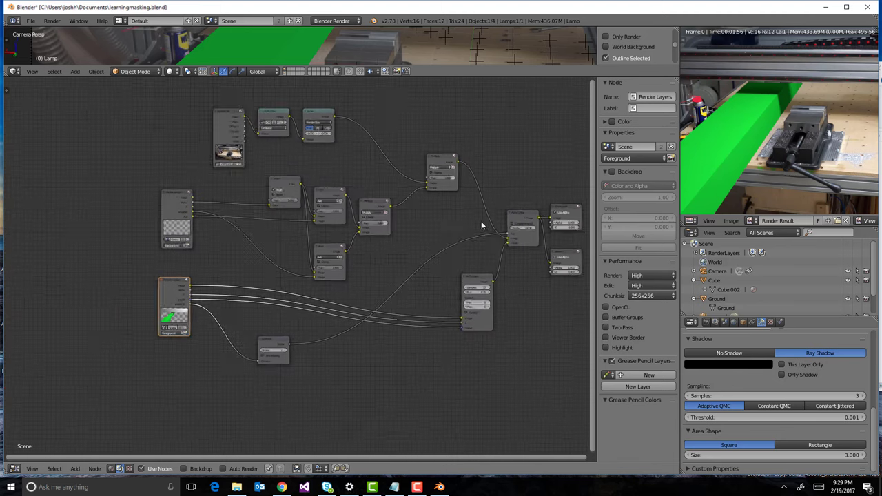
{"action": "scroll", "coordinate": [561, 228], "scroll_direction": "up", "scroll_amount": 2}
{"action": "scroll", "coordinate": [374, 241], "scroll_direction": "down", "scroll_amount": 1}
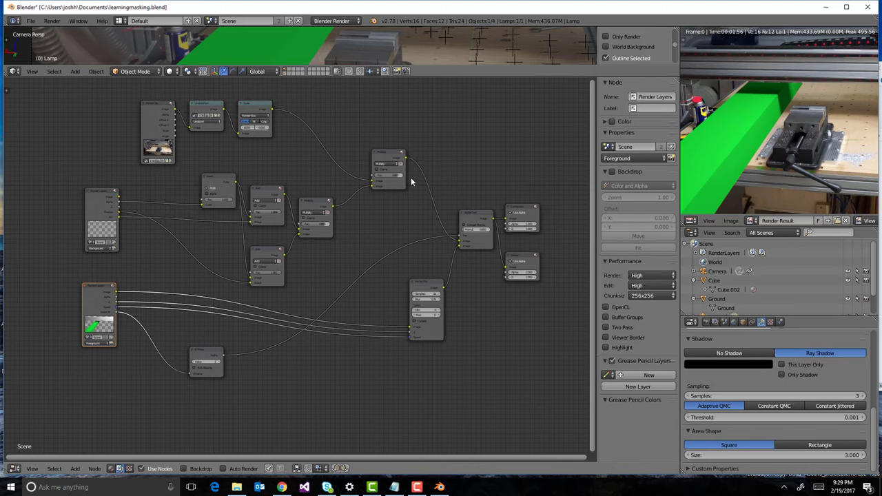
{"action": "scroll", "coordinate": [488, 238], "scroll_direction": "up", "scroll_amount": 2}
{"action": "scroll", "coordinate": [525, 238], "scroll_direction": "up", "scroll_amount": 4}
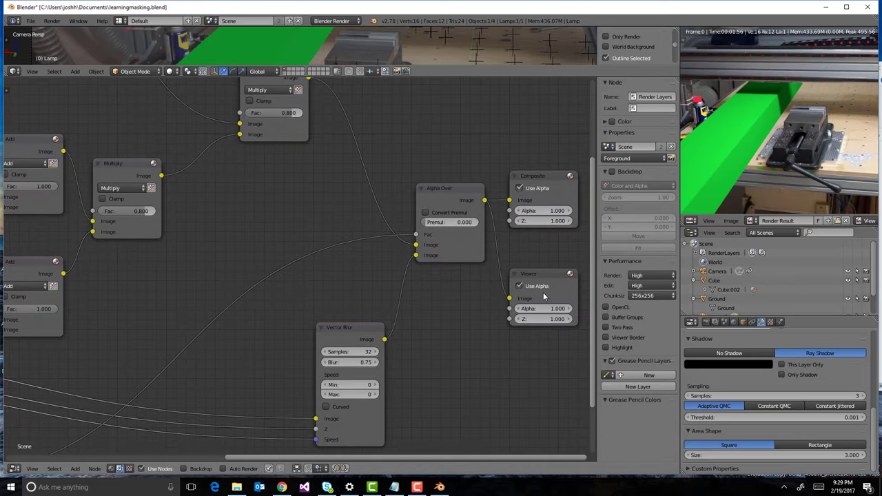
{"action": "scroll", "coordinate": [543, 292], "scroll_direction": "down", "scroll_amount": 3}
{"action": "scroll", "coordinate": [529, 216], "scroll_direction": "up", "scroll_amount": 2}
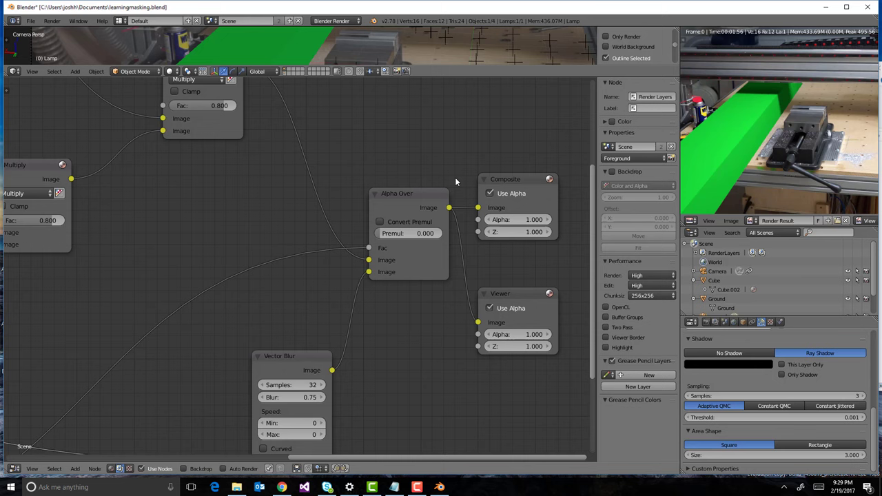
{"action": "scroll", "coordinate": [365, 215], "scroll_direction": "down", "scroll_amount": 4}
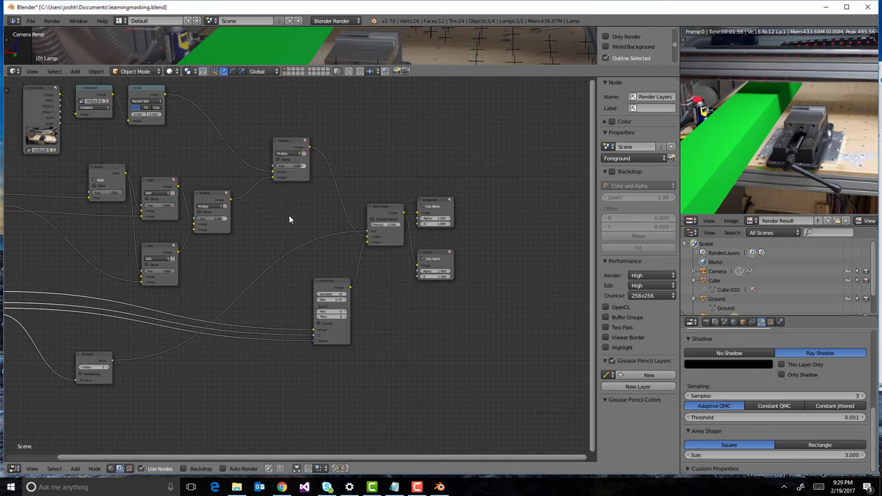
{"action": "scroll", "coordinate": [288, 220], "scroll_direction": "down", "scroll_amount": 3}
{"action": "scroll", "coordinate": [183, 255], "scroll_direction": "up", "scroll_amount": 1}
{"action": "scroll", "coordinate": [390, 283], "scroll_direction": "down", "scroll_amount": 2}
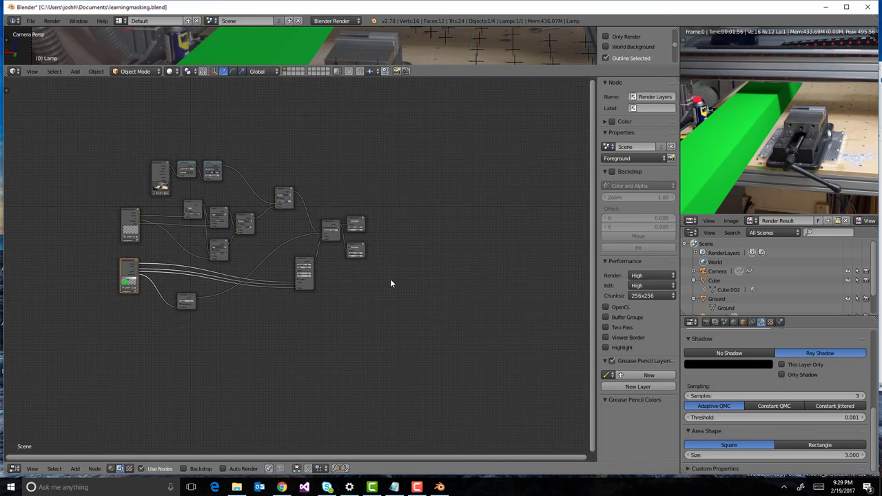
{"action": "scroll", "coordinate": [179, 255], "scroll_direction": "up", "scroll_amount": 5}
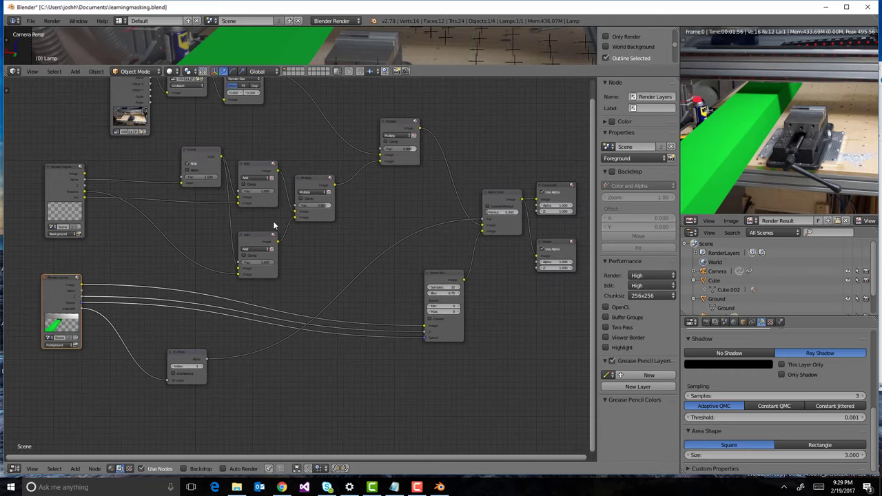
{"action": "scroll", "coordinate": [273, 225], "scroll_direction": "down", "scroll_amount": 1}
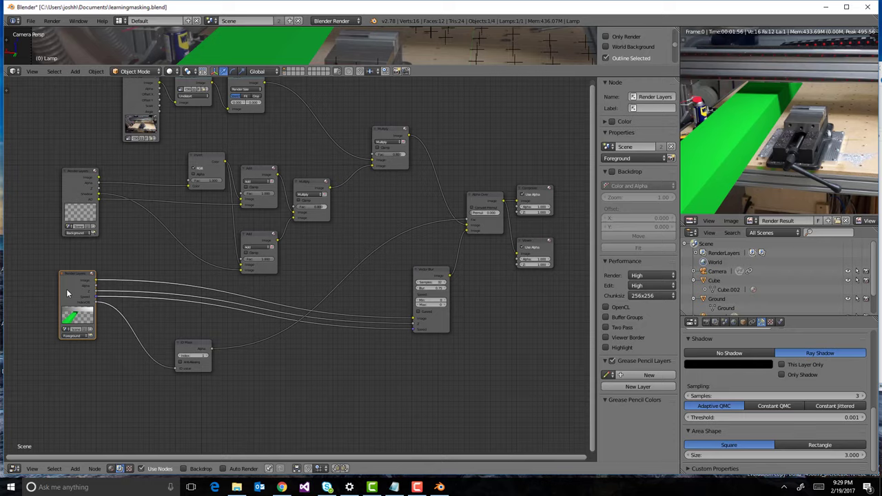
{"action": "scroll", "coordinate": [67, 288], "scroll_direction": "up", "scroll_amount": 2}
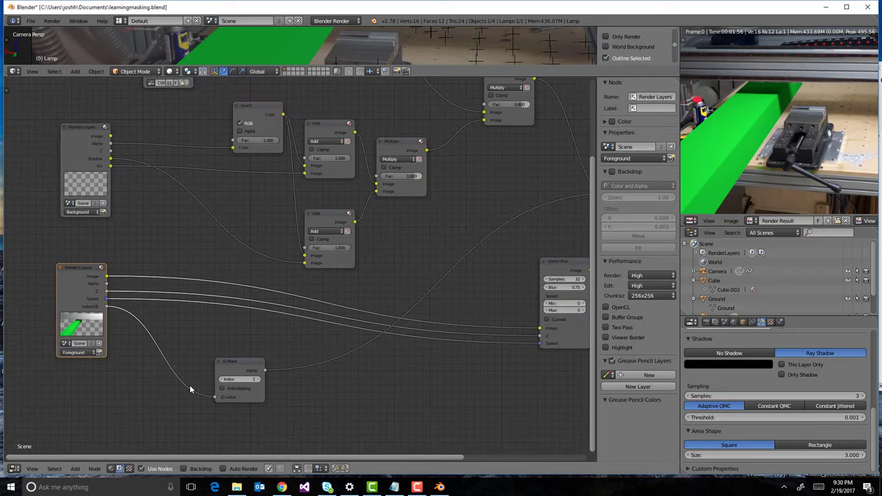
{"action": "scroll", "coordinate": [246, 366], "scroll_direction": "down", "scroll_amount": 1}
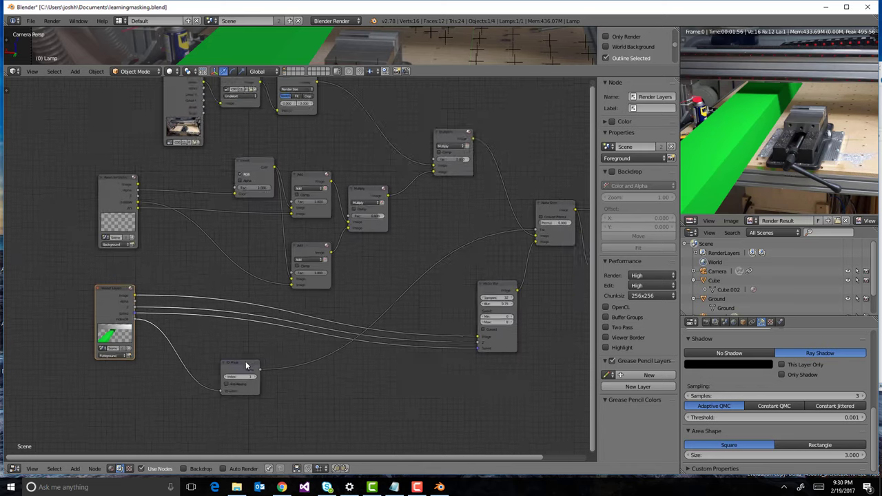
{"action": "scroll", "coordinate": [246, 366], "scroll_direction": "down", "scroll_amount": 1}
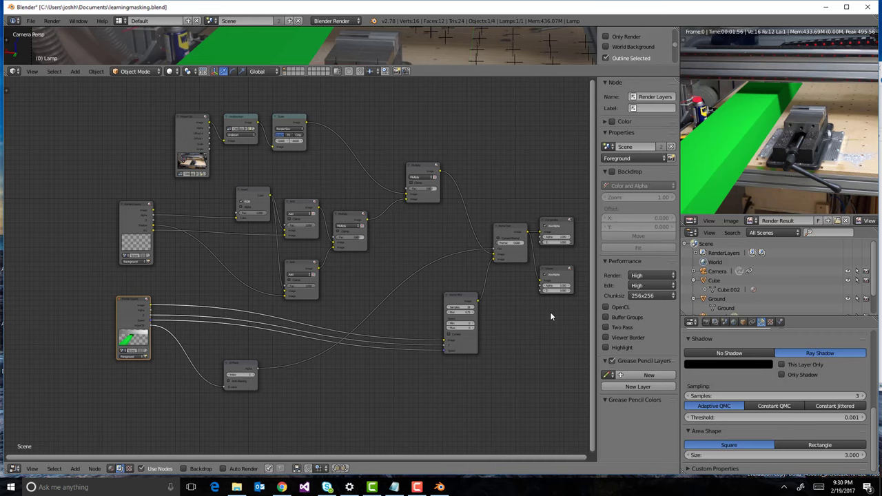
{"action": "scroll", "coordinate": [408, 304], "scroll_direction": "up", "scroll_amount": 3}
{"action": "scroll", "coordinate": [448, 203], "scroll_direction": "down", "scroll_amount": 5}
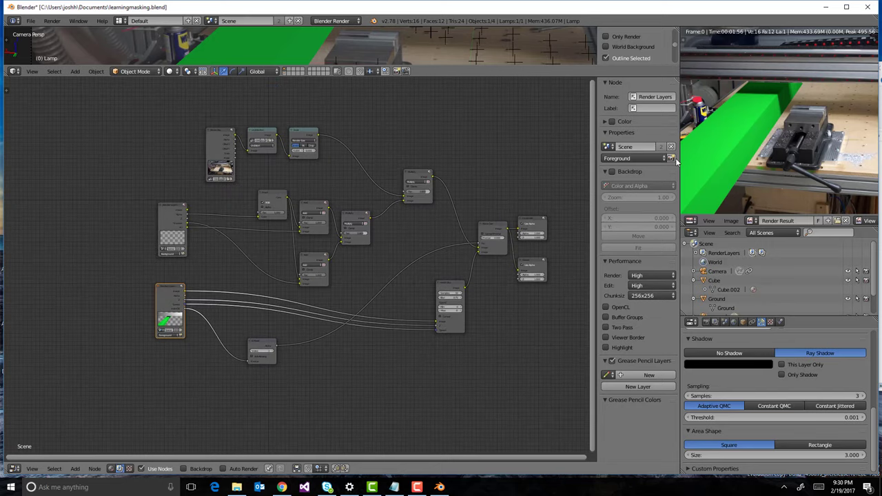
{"action": "scroll", "coordinate": [324, 97], "scroll_direction": "up", "scroll_amount": 1}
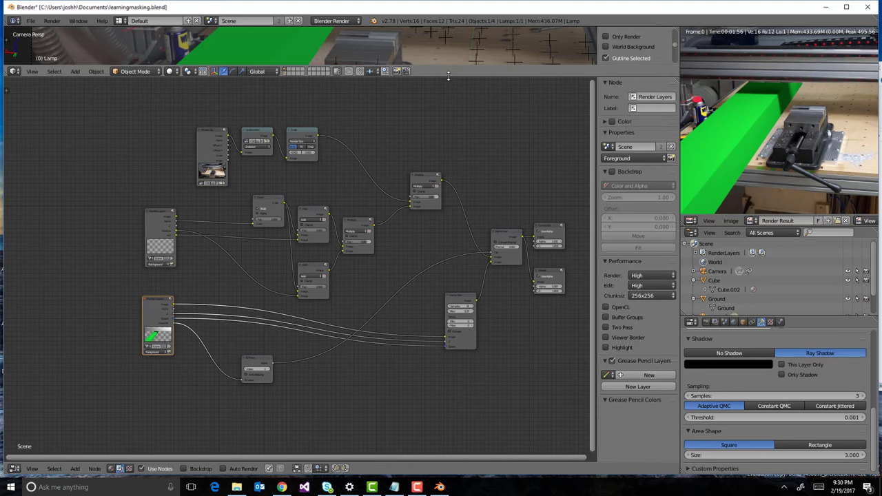
{"action": "left_click_drag", "start_coordinate": [448, 77], "coordinate": [498, 371]}
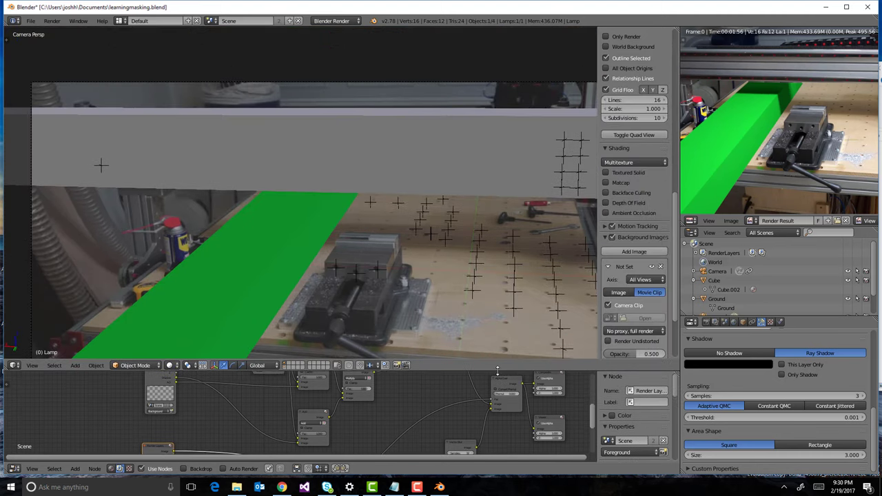